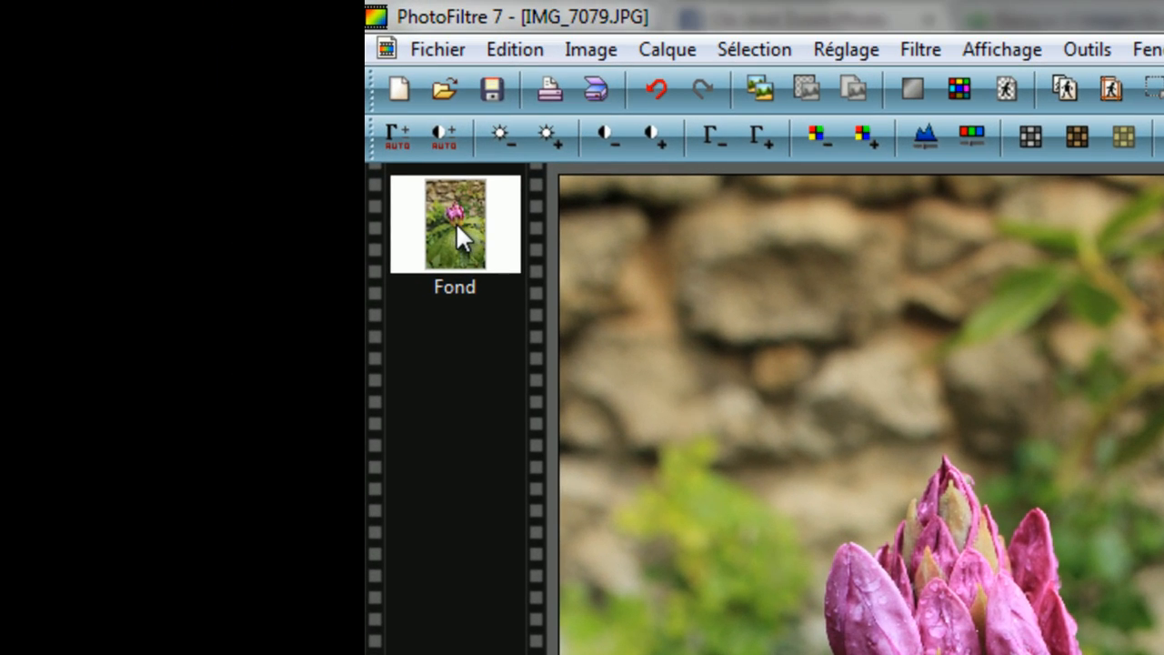
Duplicate the Fond layer and make the copy, Calque 1, the active layer
right_click(456, 222)
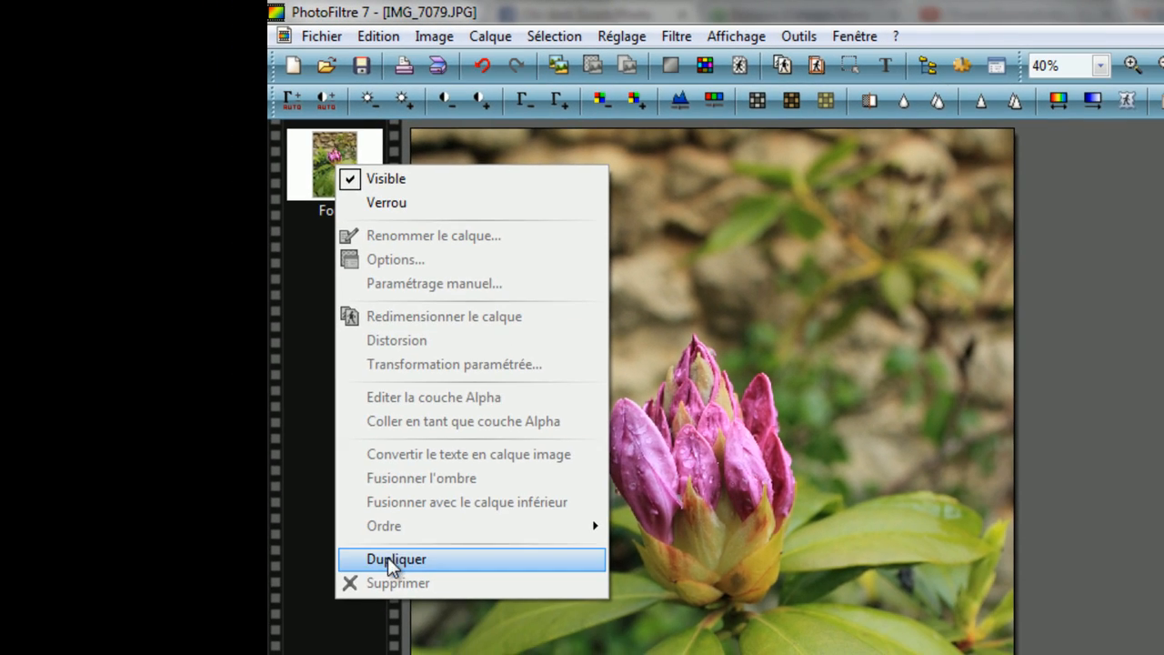
left_click(392, 561)
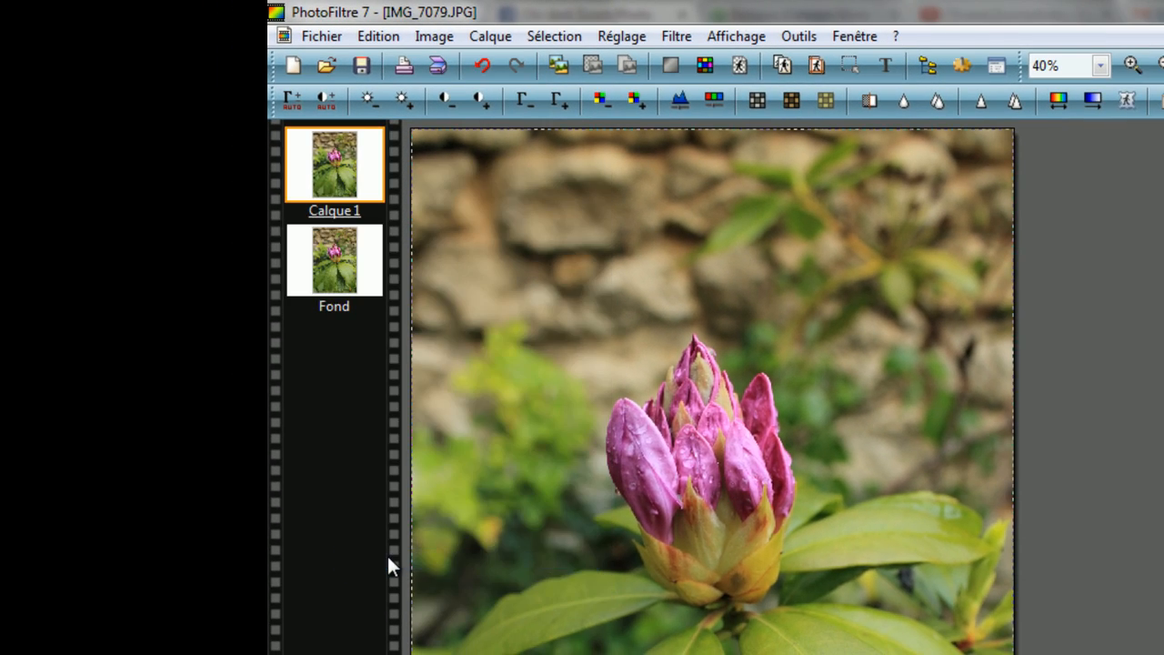
left_click(329, 269)
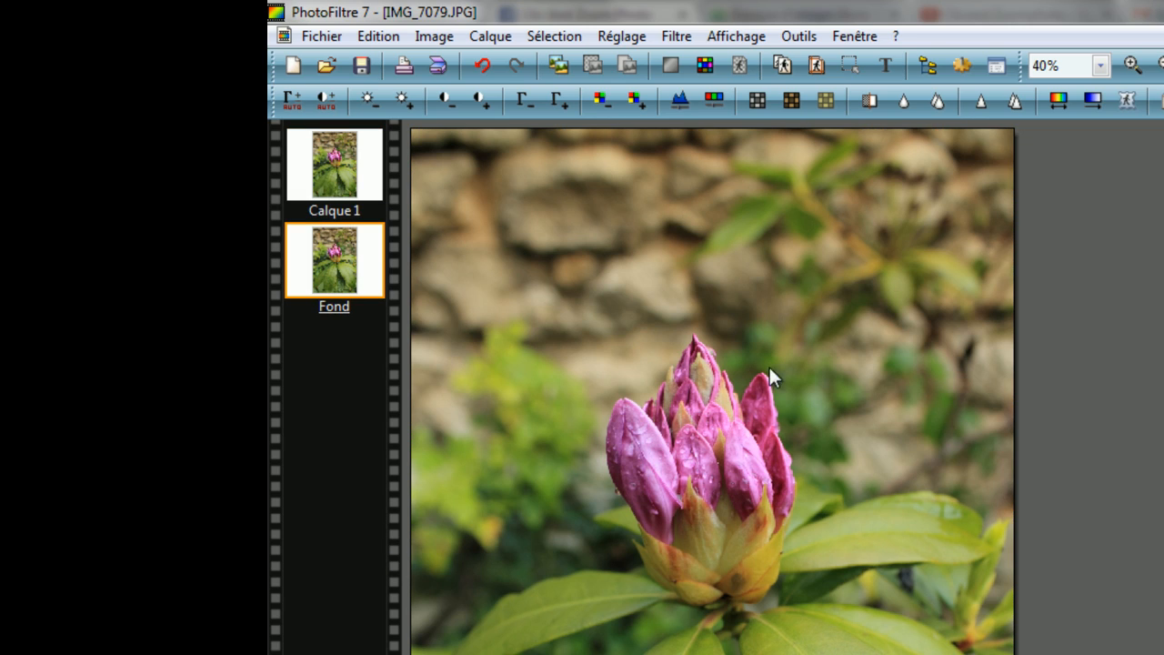
left_click(351, 174)
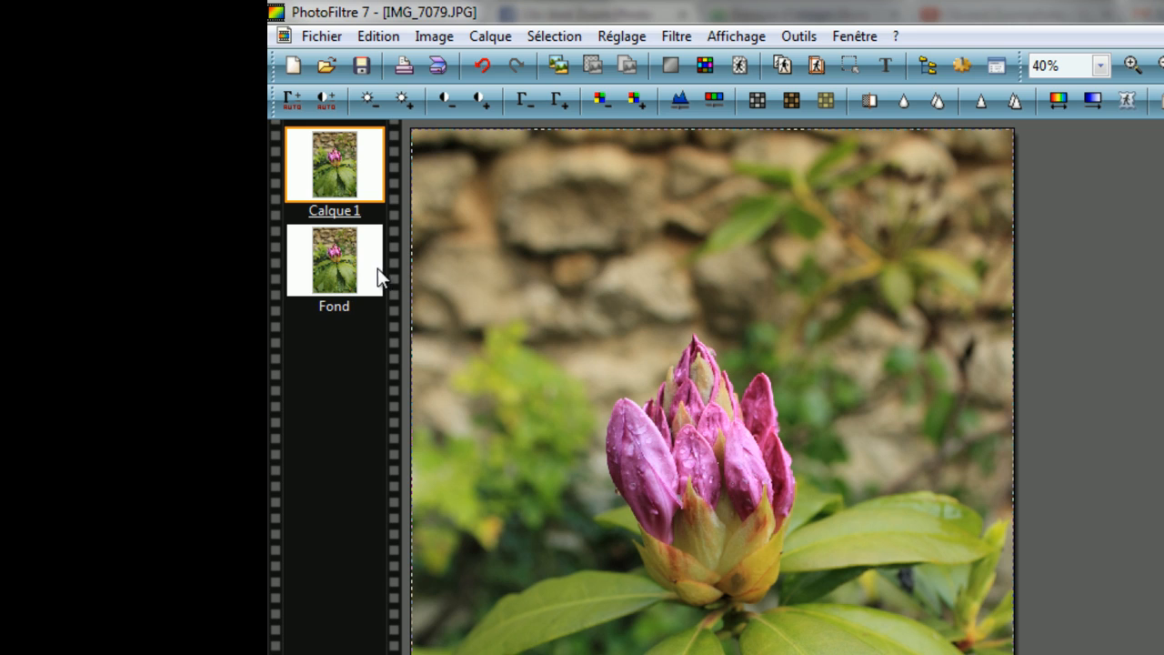
left_click(379, 271)
left_click(350, 146)
Apply a Gaussian blur with a 12-pixel radius to the whole Calque 1 layer, with the direct preview enabled
left_click(676, 36)
mouse_move(725, 221)
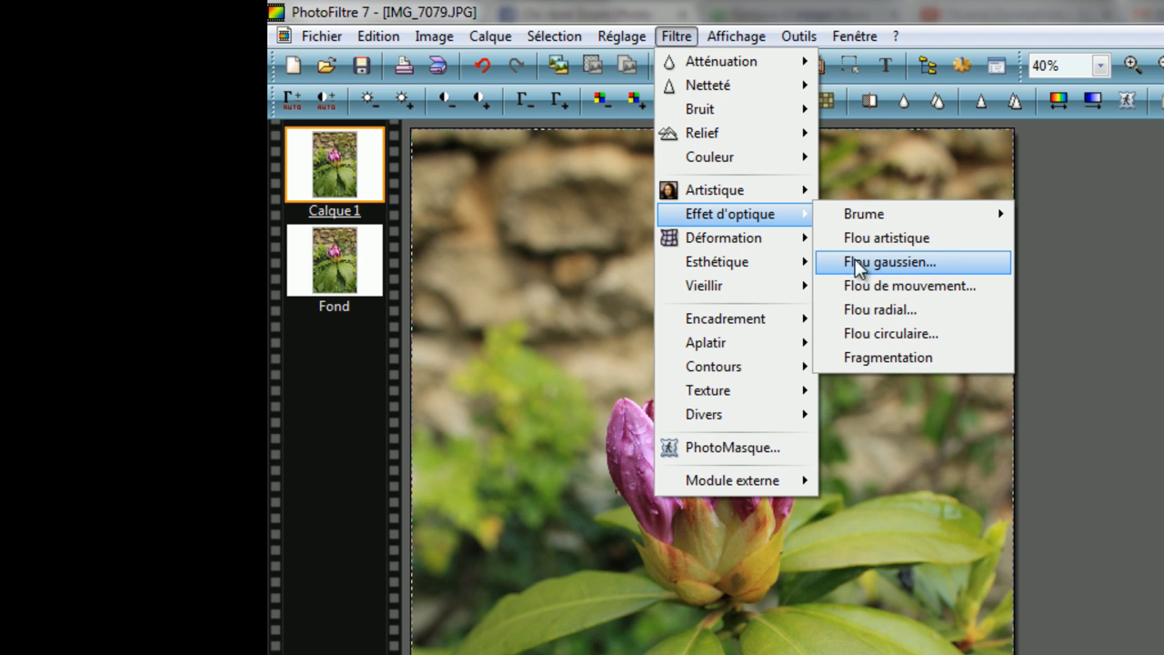
left_click(925, 263)
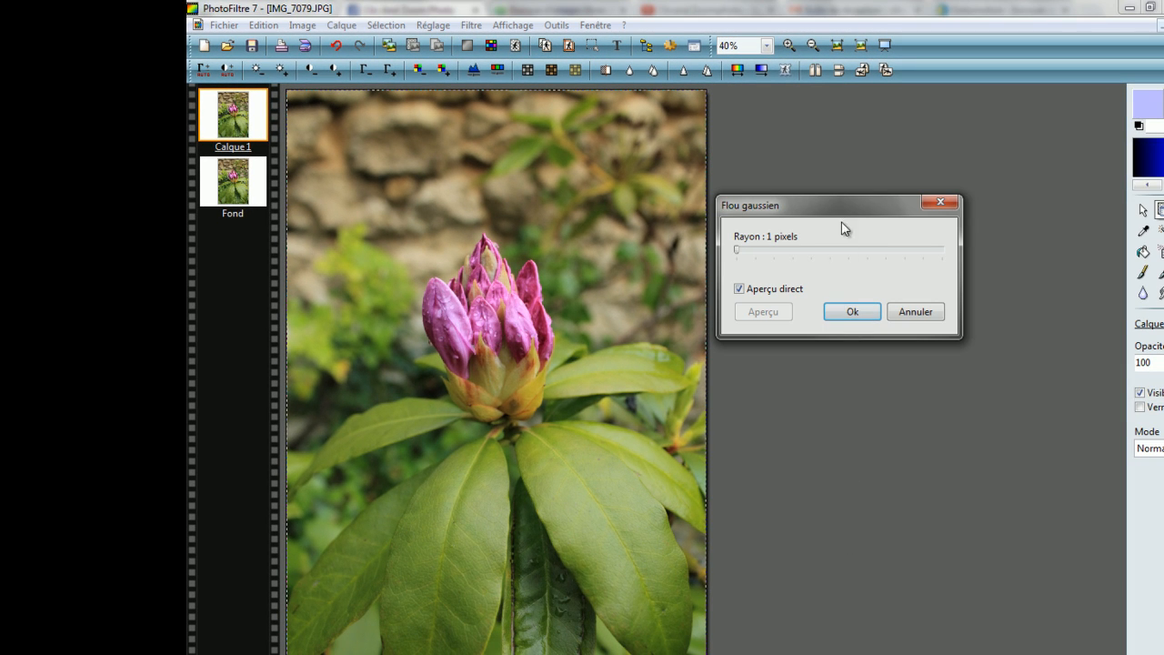
left_click_drag(833, 207, 754, 264)
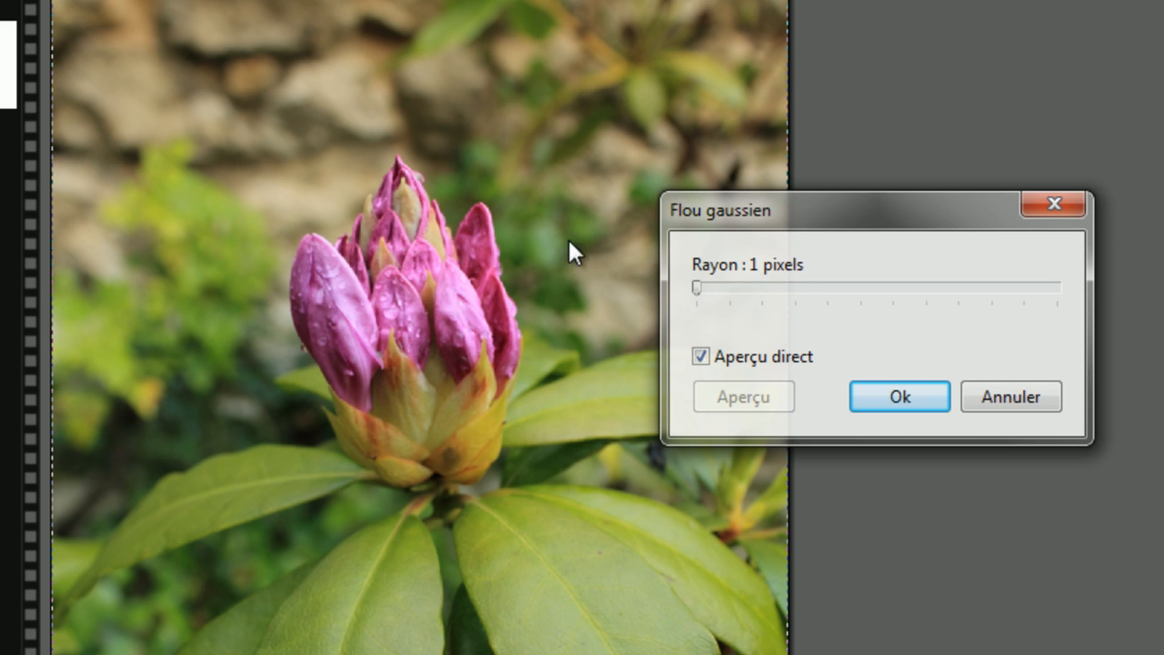
left_click(701, 357)
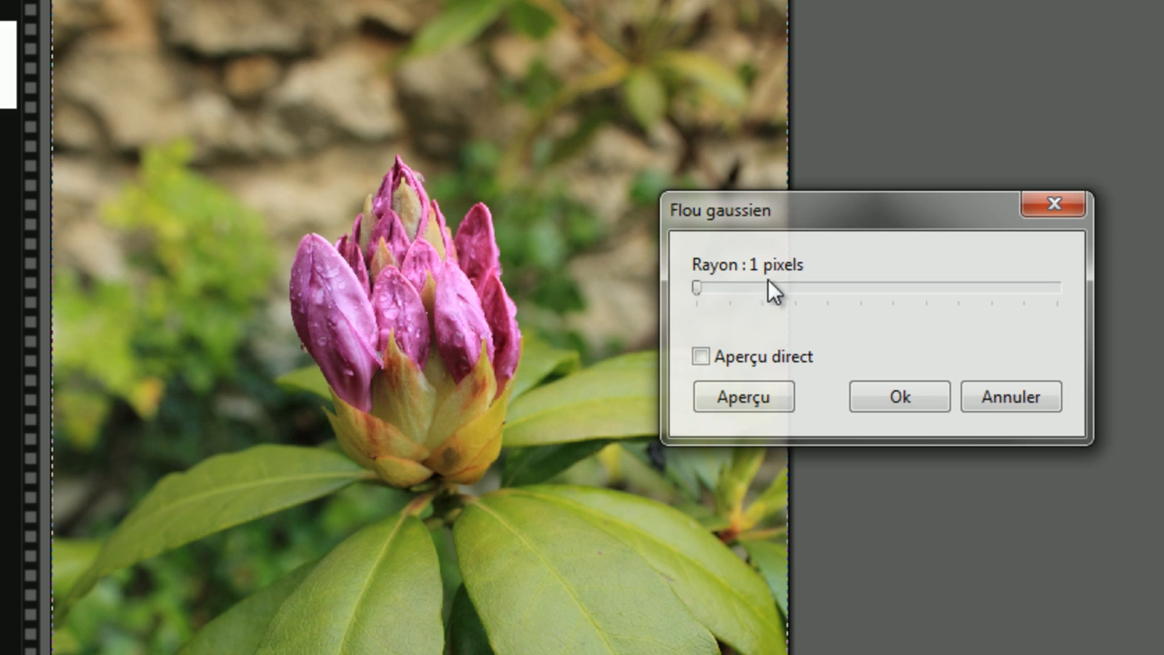
left_click_drag(845, 219, 1102, 190)
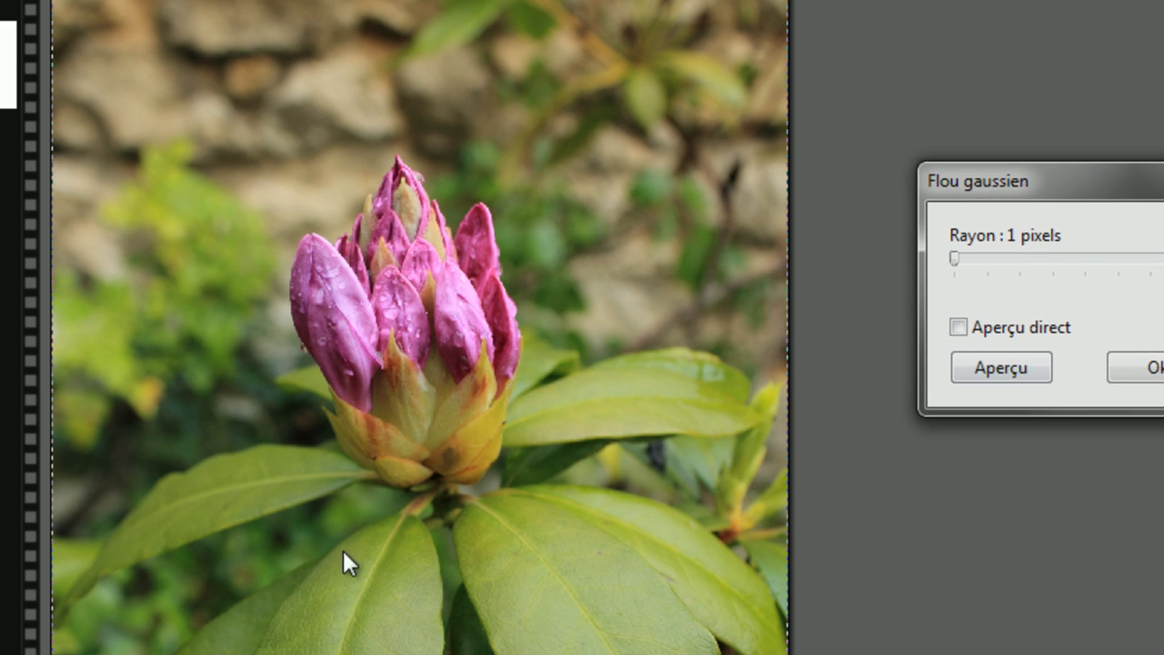
left_click(959, 327)
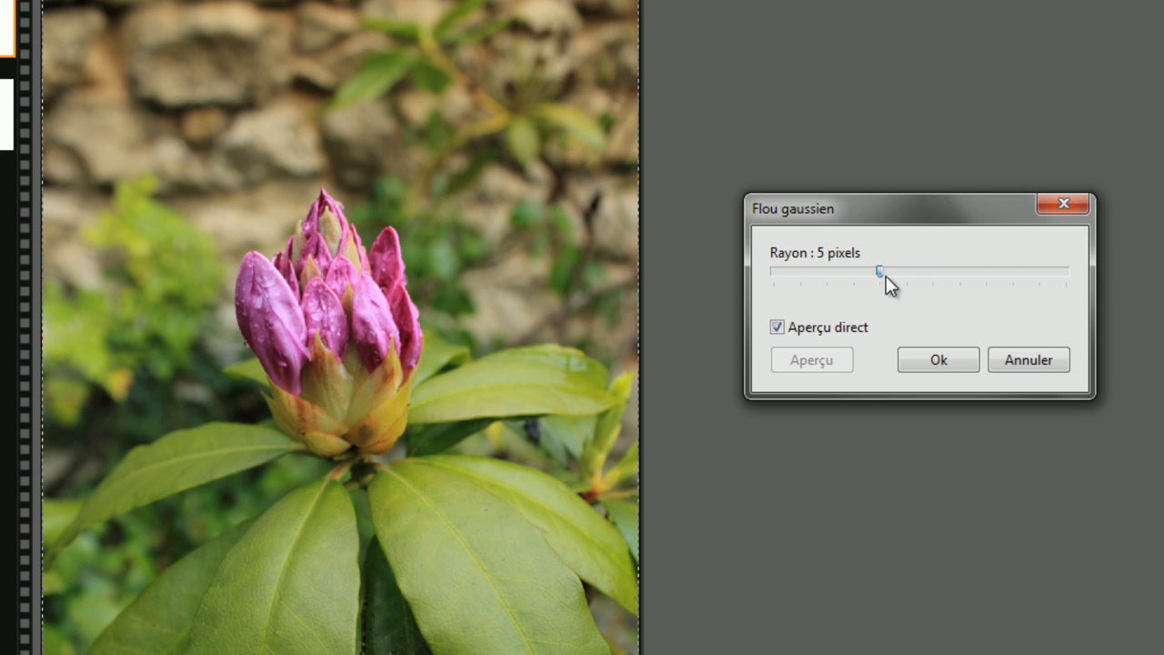
left_click_drag(886, 277, 1071, 283)
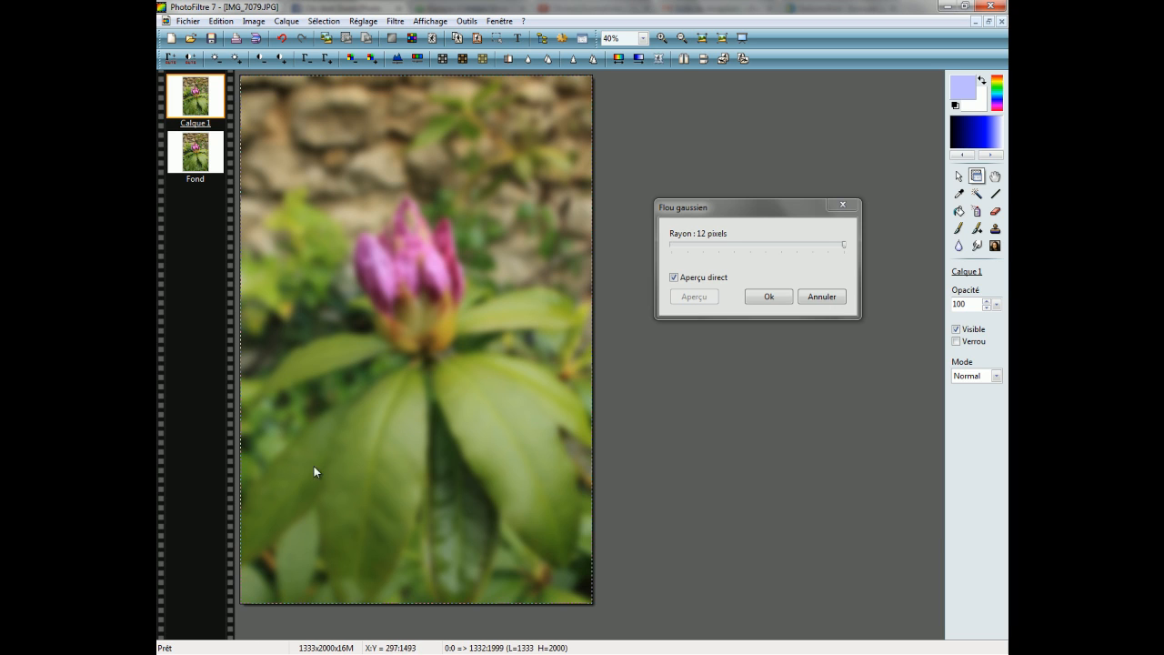
left_click(772, 296)
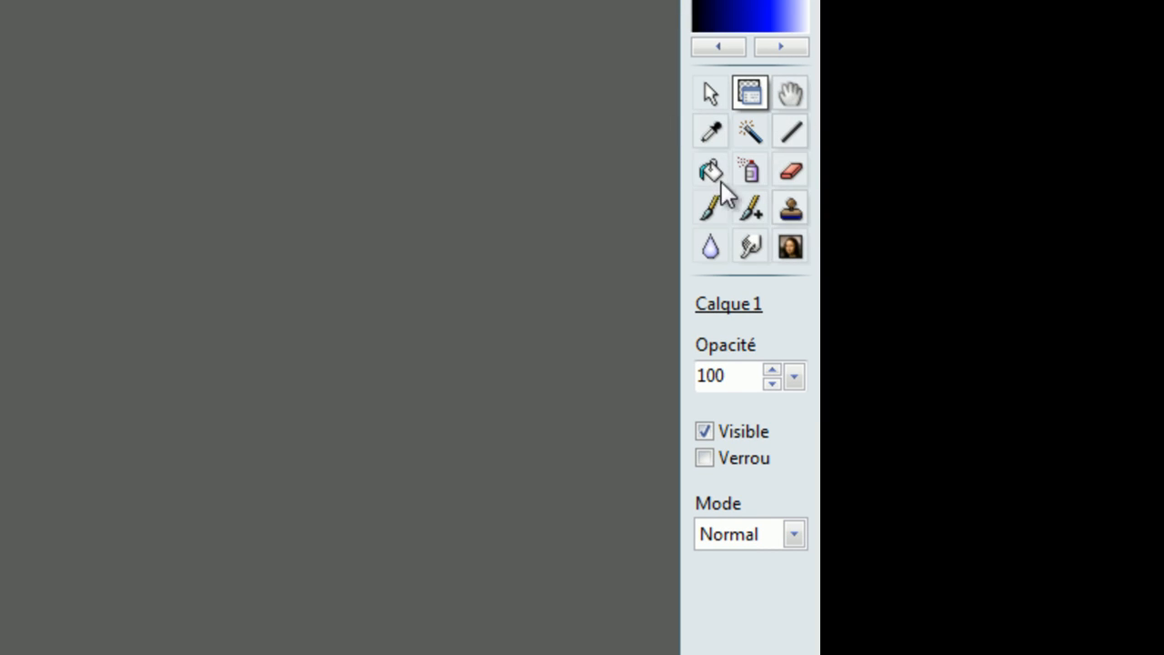
Using the Eraser with the round brush at radius 50 and maximum pressure, erase a spot of blur on the bud's central petal
left_click(790, 170)
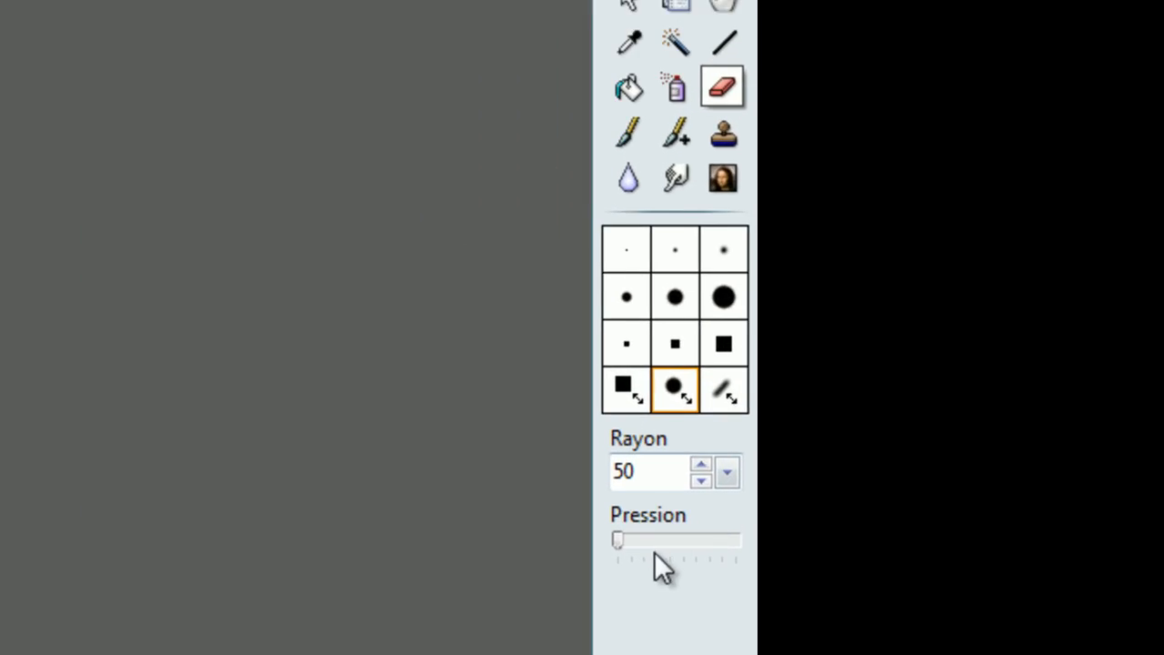
left_click_drag(898, 442, 962, 450)
mouse_move(699, 571)
left_mouse_down()
mouse_move(532, 564)
mouse_move(688, 569)
left_mouse_up()
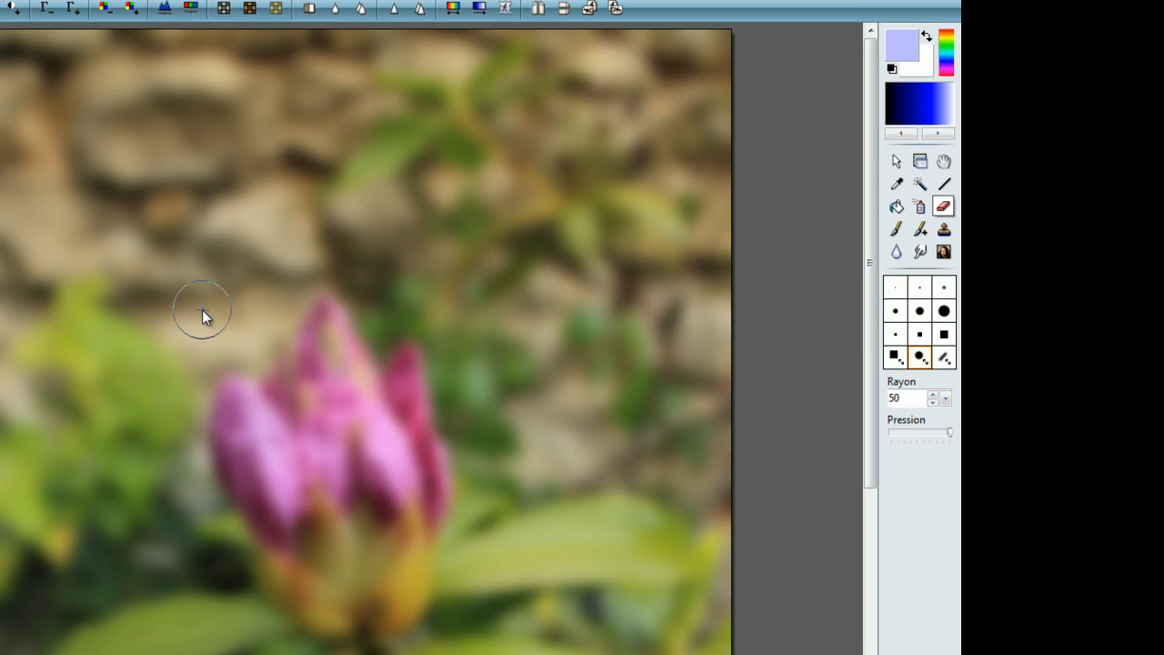
scroll(334, 450, "up", 2)
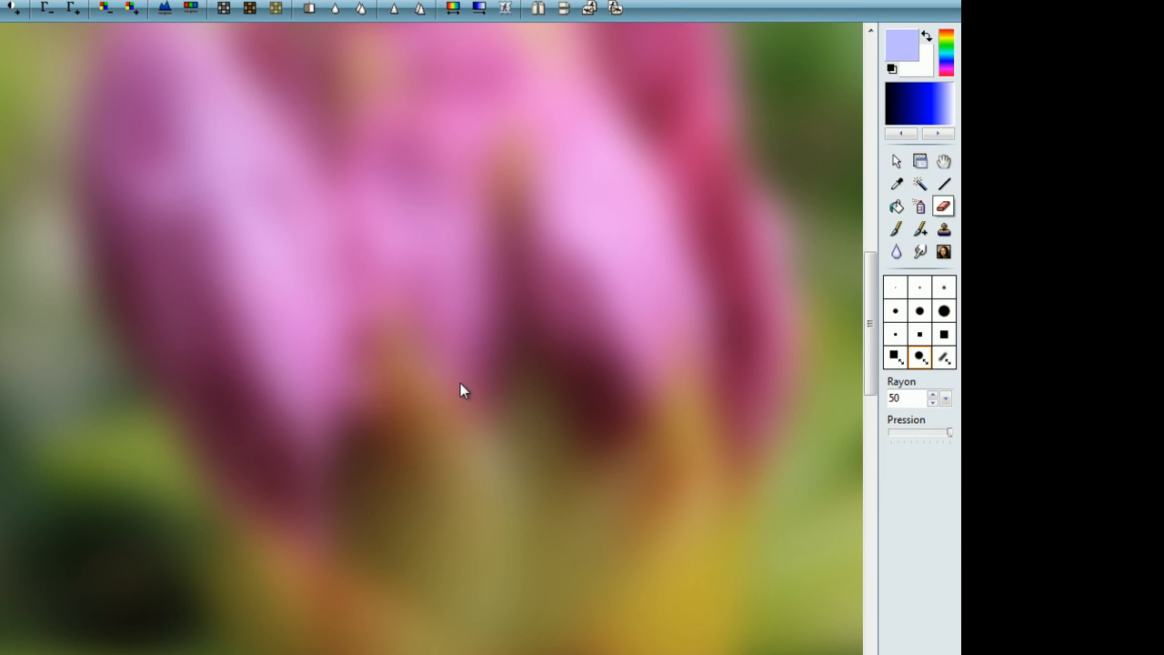
left_click(465, 270)
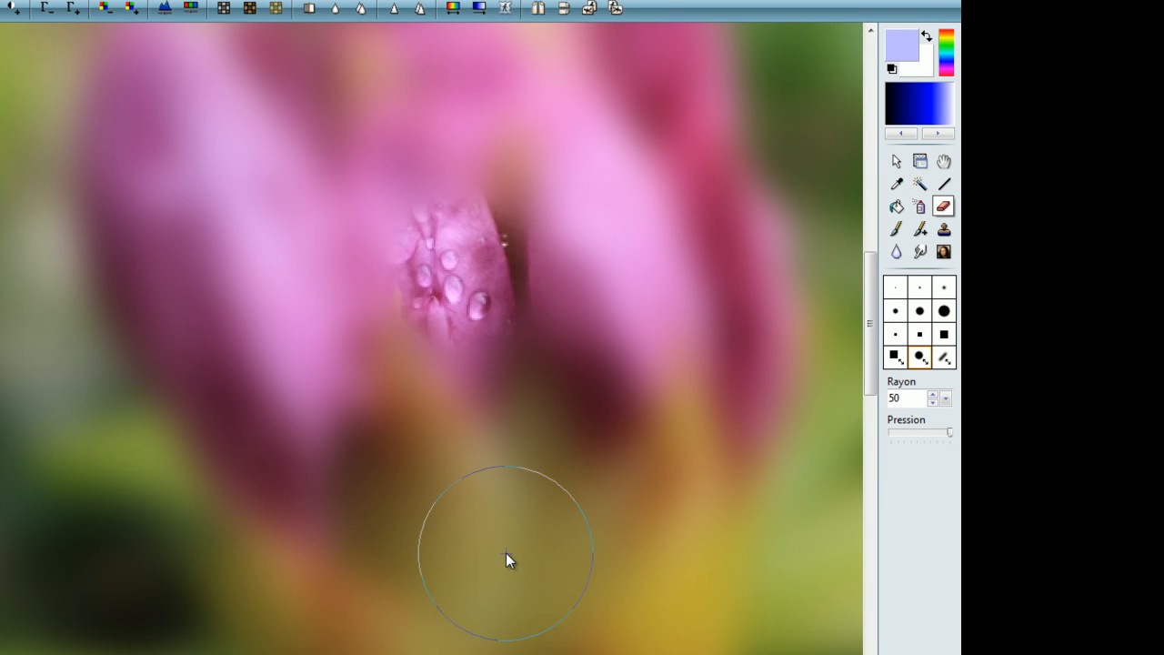
Reduce the eraser pressure to about the middle of its range and erase the blur over the bud's central petals
left_click_drag(948, 433, 898, 433)
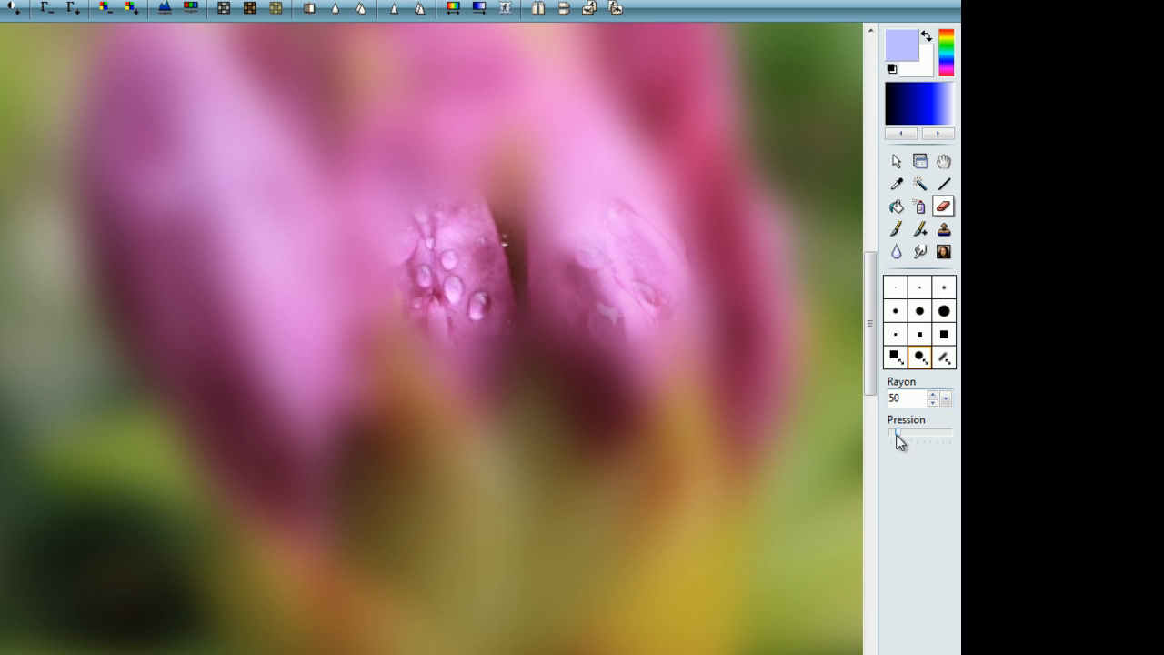
left_click_drag(898, 433, 910, 434)
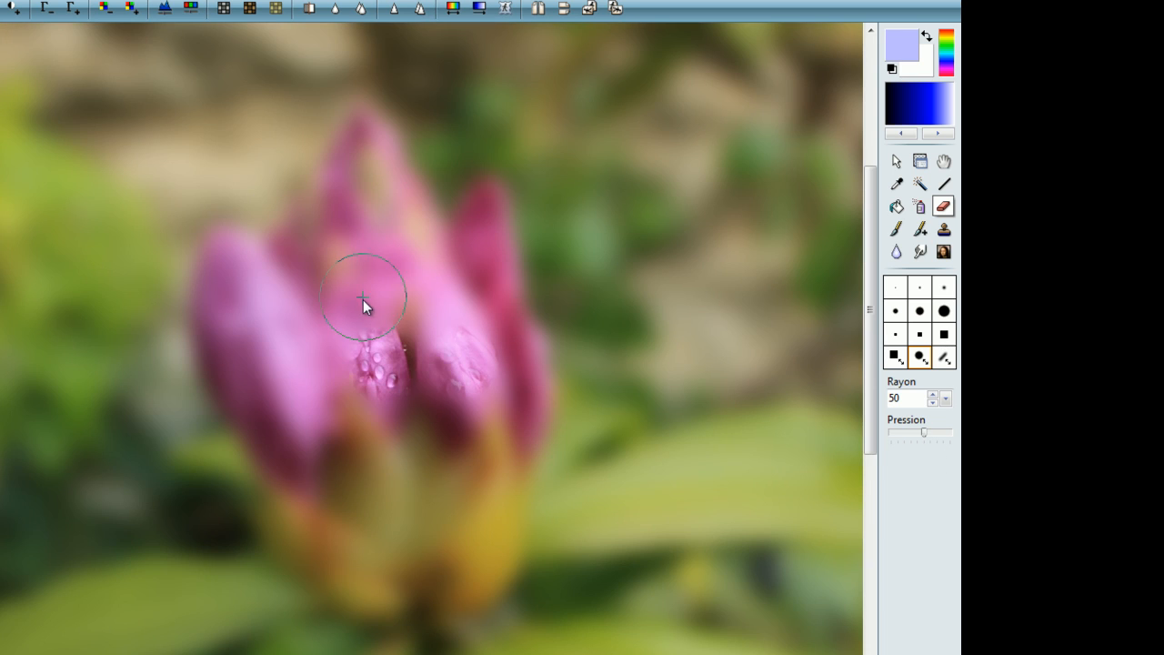
mouse_move(363, 299)
left_mouse_down()
mouse_move(377, 333)
mouse_move(360, 358)
mouse_move(379, 270)
mouse_move(434, 331)
mouse_move(455, 390)
mouse_move(416, 277)
mouse_move(452, 357)
mouse_move(393, 420)
mouse_move(342, 324)
mouse_move(372, 449)
mouse_move(358, 386)
mouse_move(456, 430)
mouse_move(399, 469)
mouse_move(426, 379)
mouse_move(470, 393)
left_mouse_up()
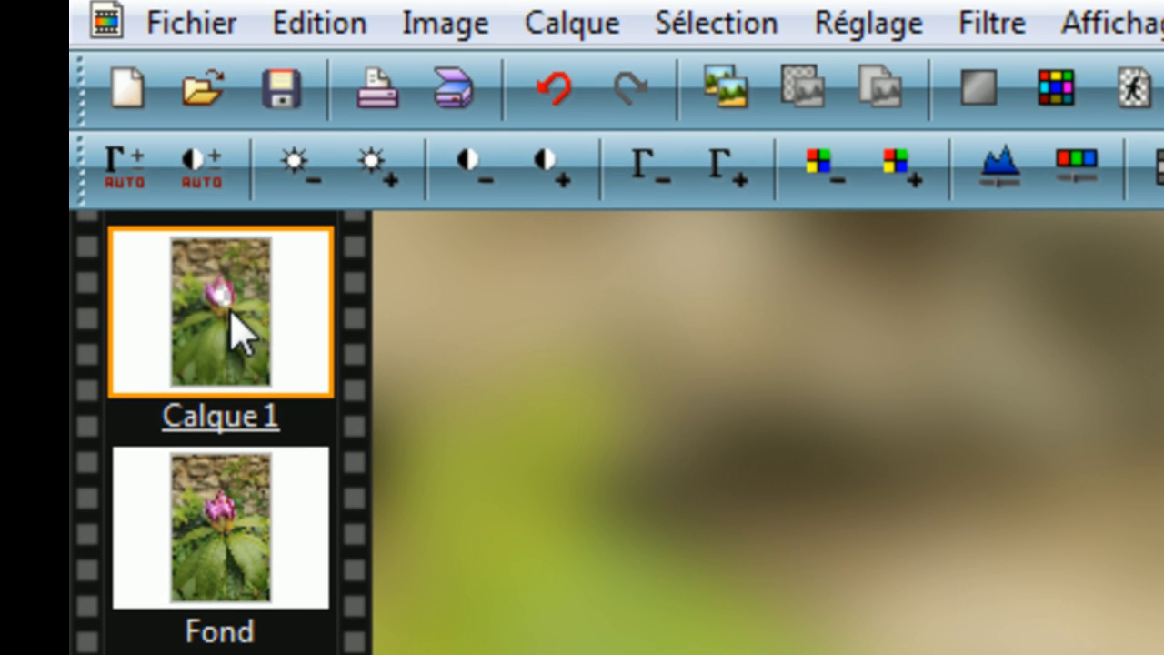
Hide the Fond layer to examine the erased area of Calque 1, and show Fond again
left_click(280, 543)
right_click(282, 545)
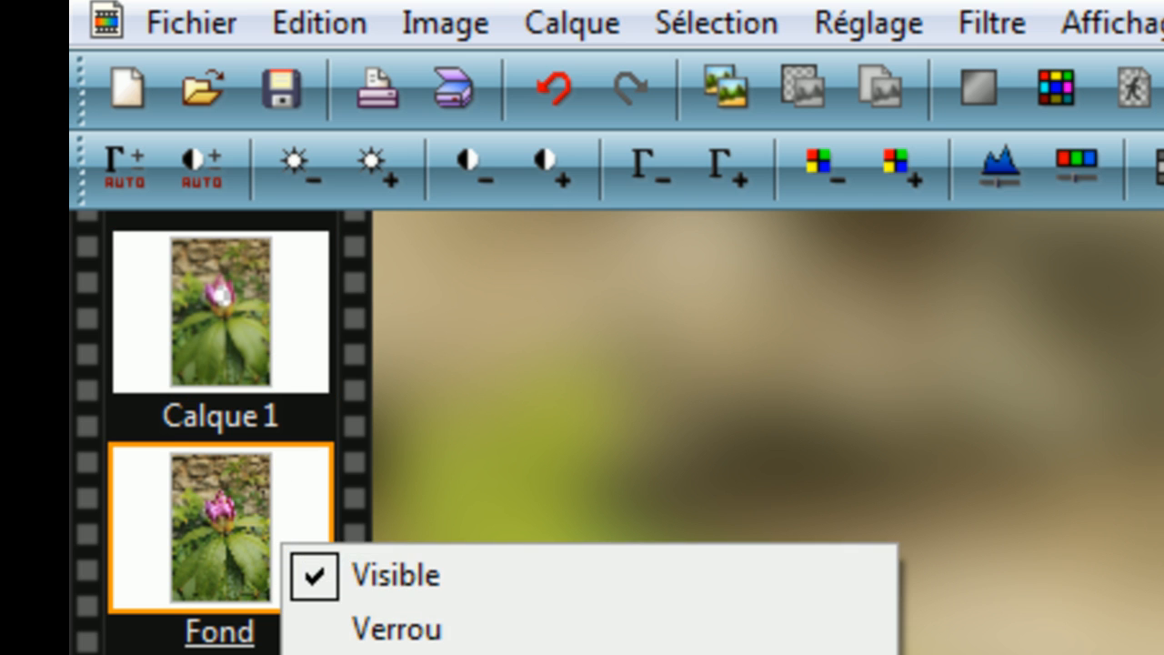
left_click(391, 574)
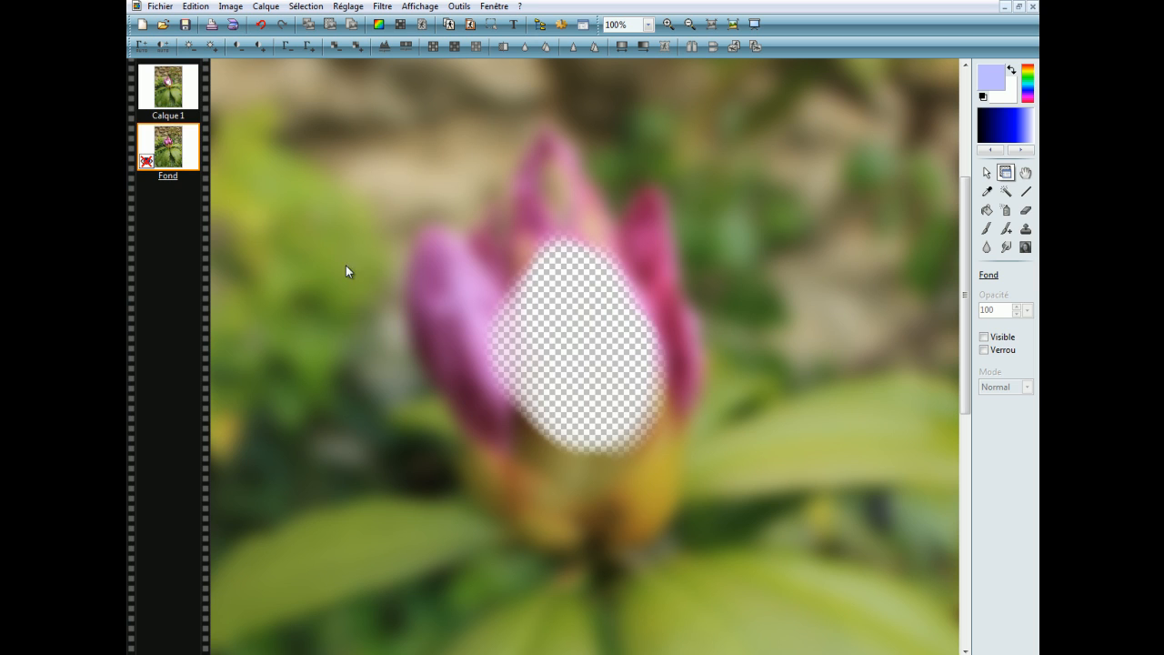
right_click(192, 162)
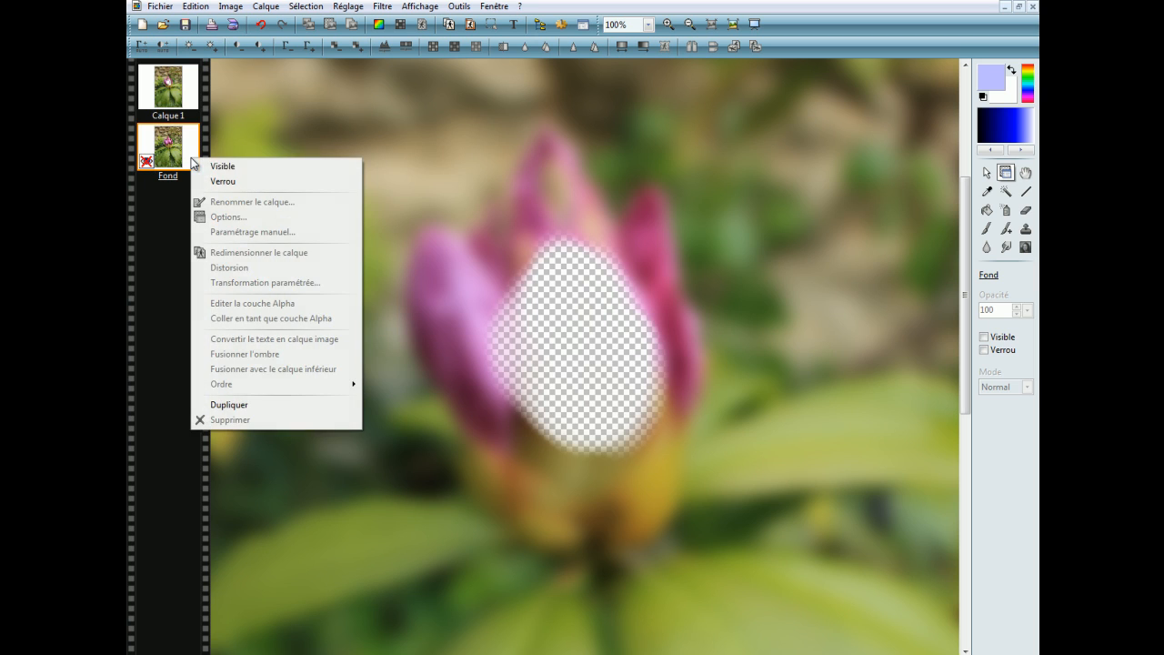
left_click(225, 168)
On Calque 1, erase the blur over the rest of the flower bud, covering the tip, side petals and green base
left_click(181, 85)
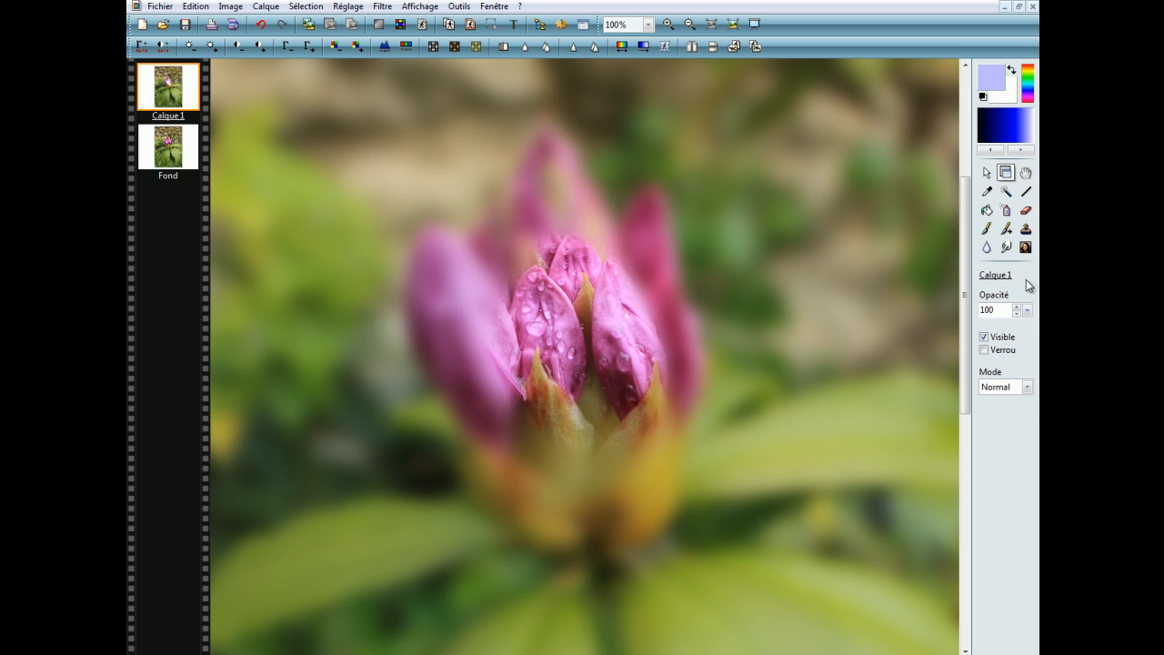
left_click(1024, 209)
left_click_drag(570, 307, 554, 258)
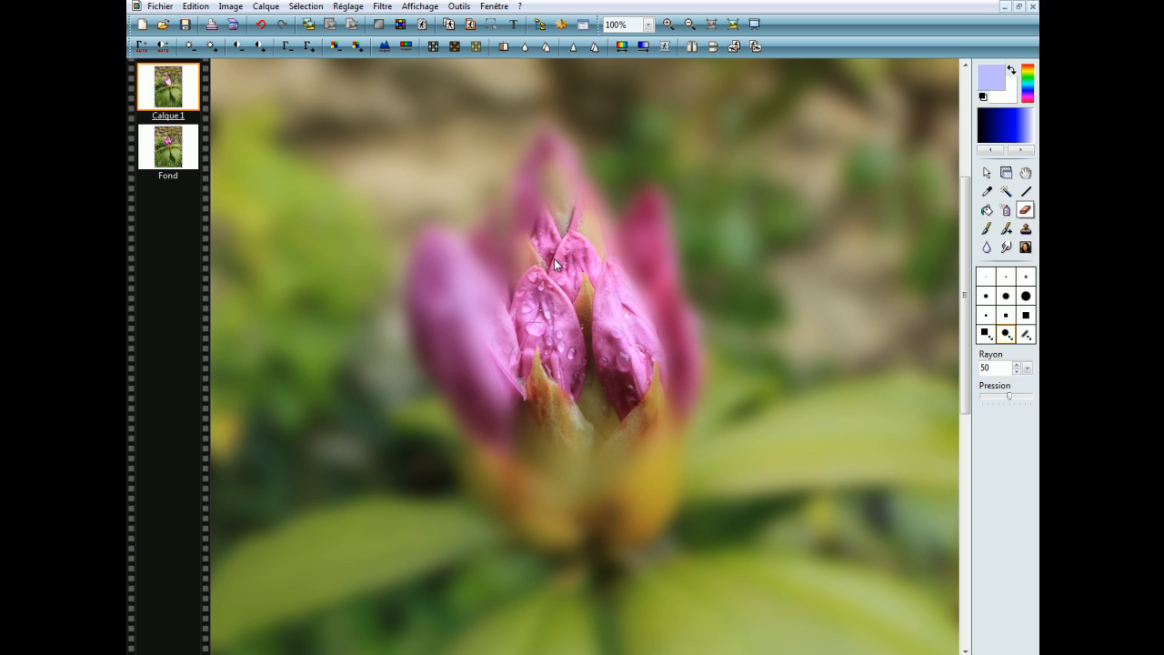
left_click_drag(549, 171, 584, 303)
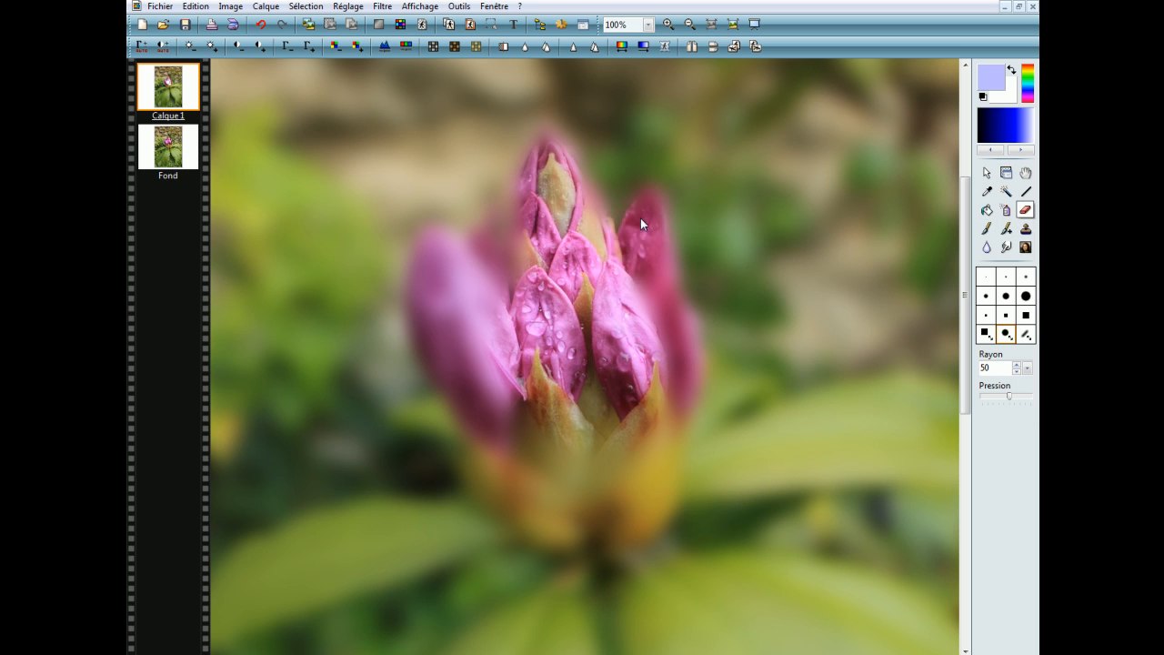
left_click_drag(640, 218, 662, 328)
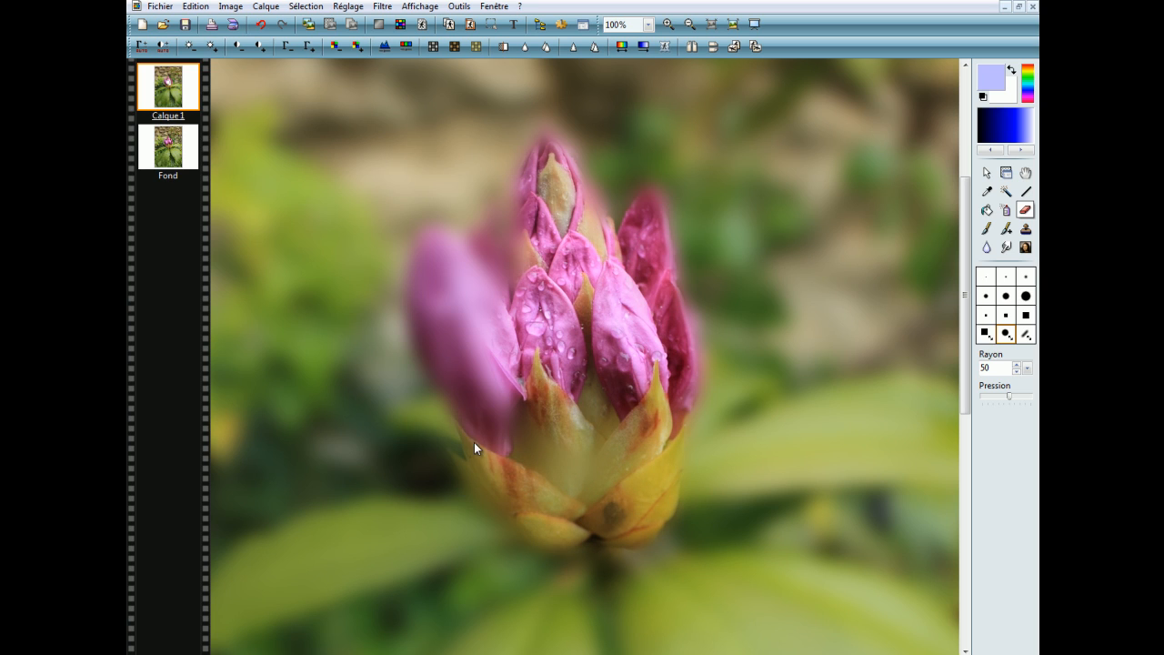
mouse_move(439, 410)
left_mouse_down()
mouse_move(455, 321)
mouse_move(446, 253)
mouse_move(440, 358)
mouse_move(443, 257)
mouse_move(486, 294)
left_mouse_up()
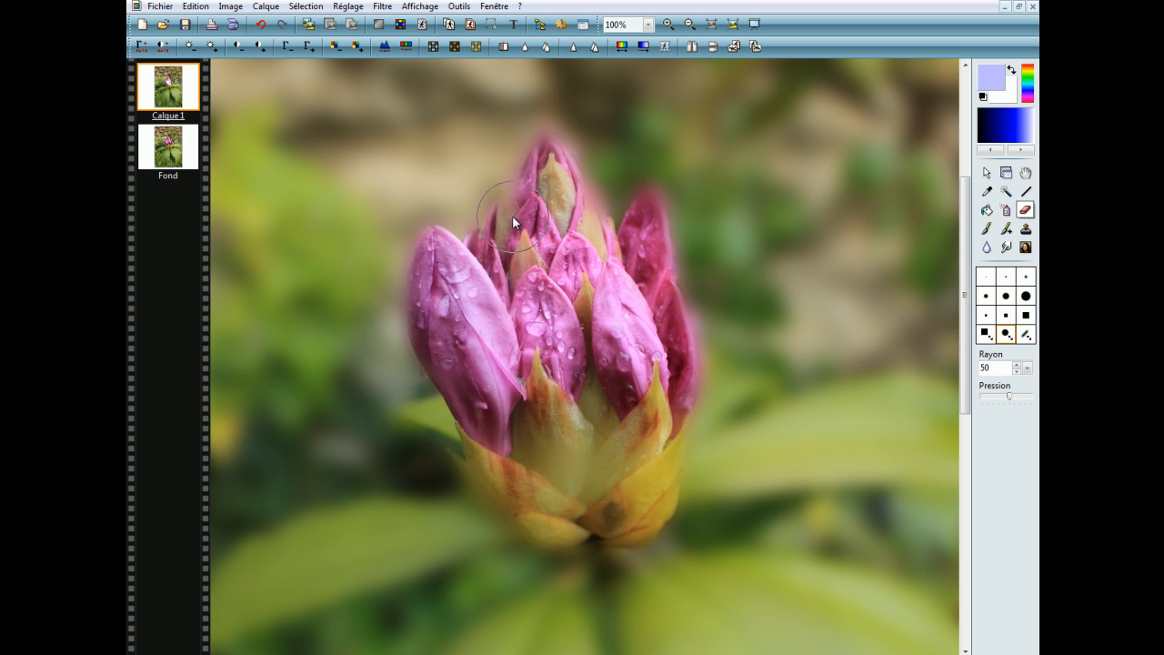
mouse_move(524, 218)
left_mouse_down()
mouse_move(544, 223)
mouse_move(563, 173)
mouse_move(546, 163)
mouse_move(571, 286)
left_mouse_up()
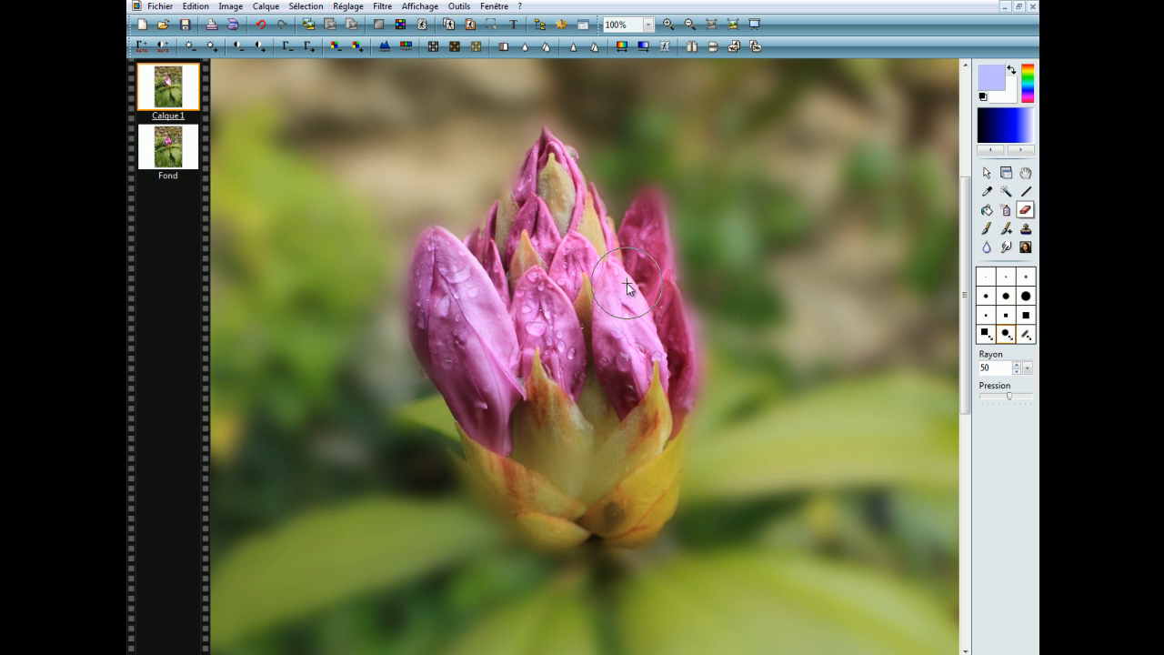
mouse_move(637, 255)
left_mouse_down()
mouse_move(662, 371)
mouse_move(626, 505)
left_mouse_up()
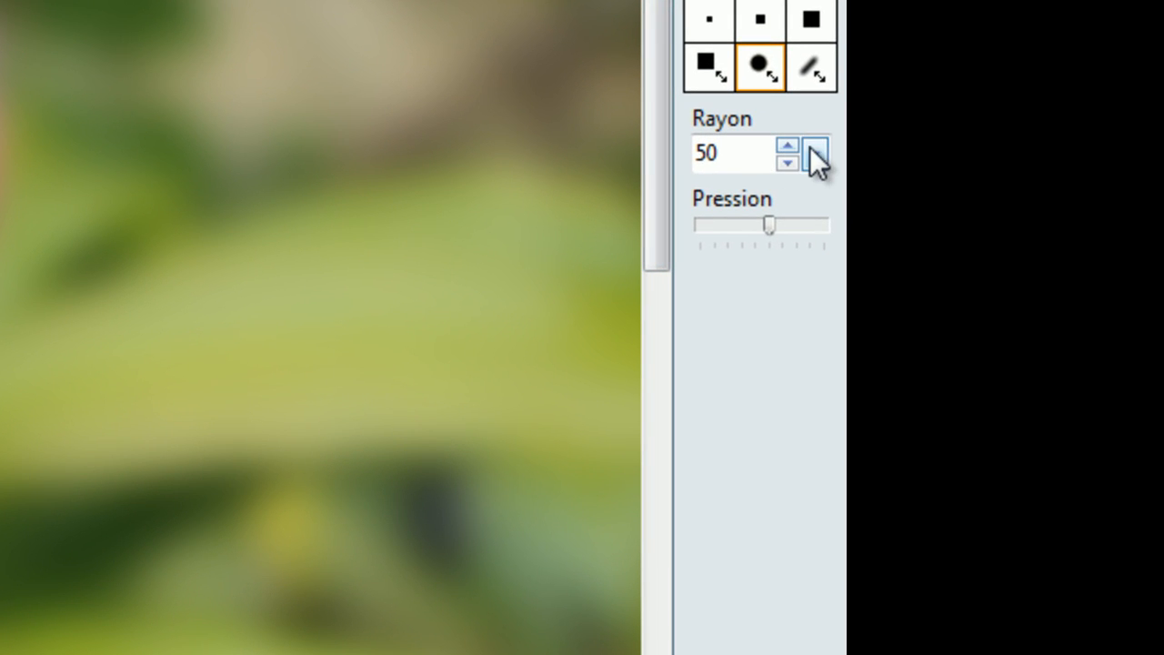
Set the eraser radius to 20 with pressure near minimum, and erase the remaining blur along the outer edge of the bud's large left petal
left_click(812, 153)
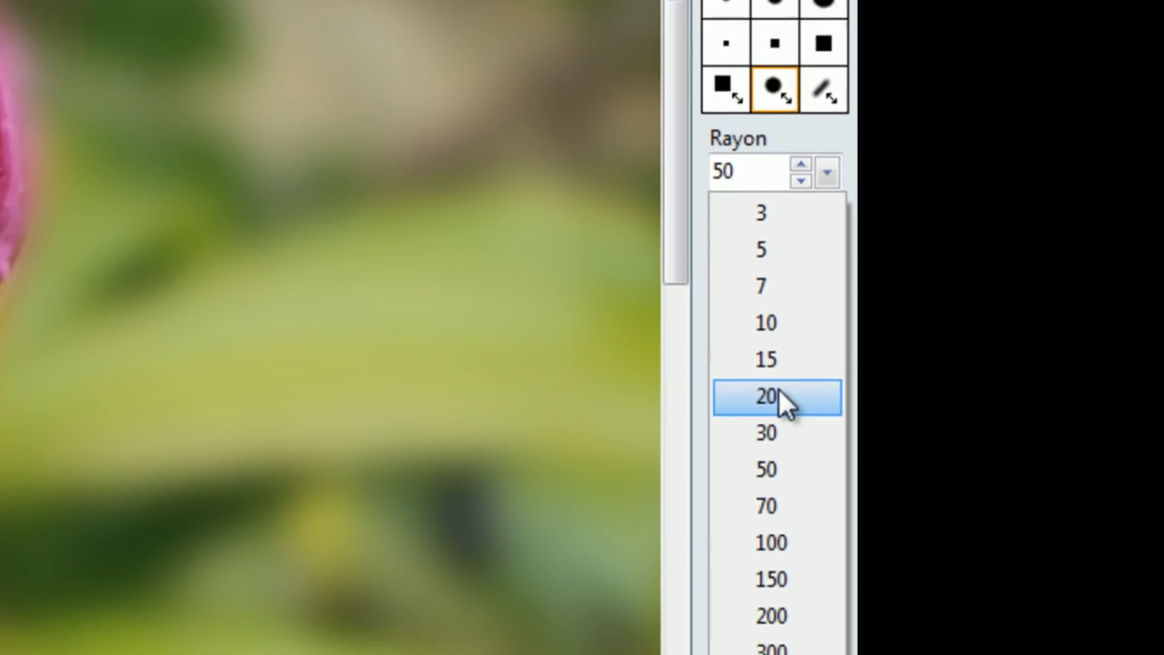
left_click(764, 388)
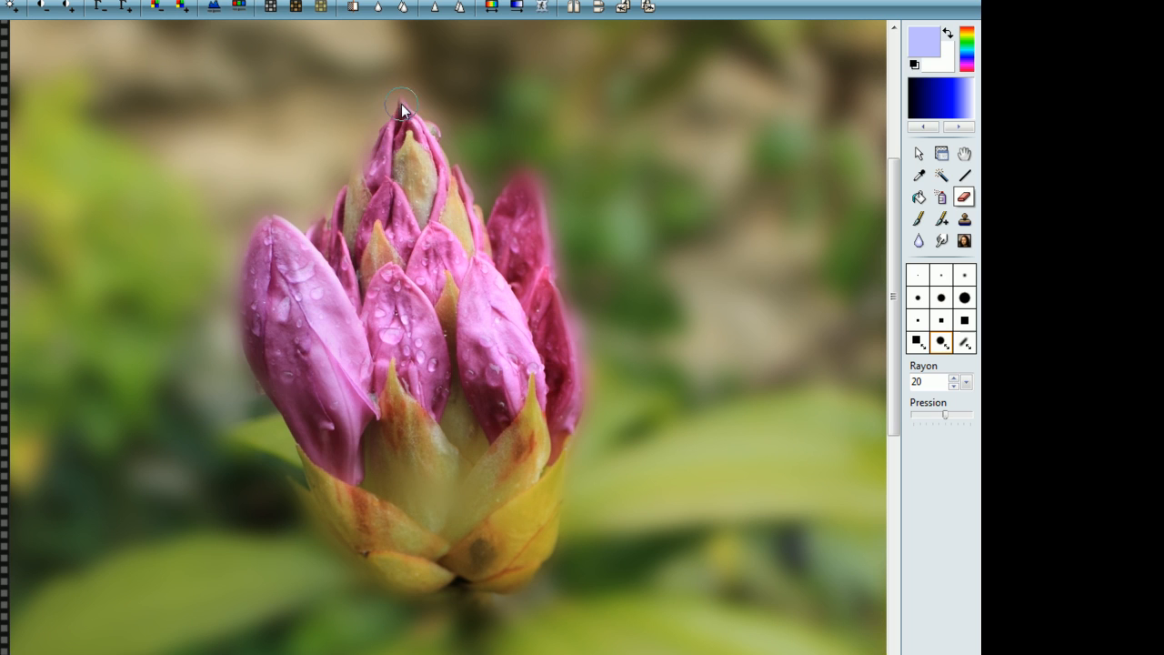
left_click_drag(945, 415, 913, 415)
scroll(262, 281, "up", 1)
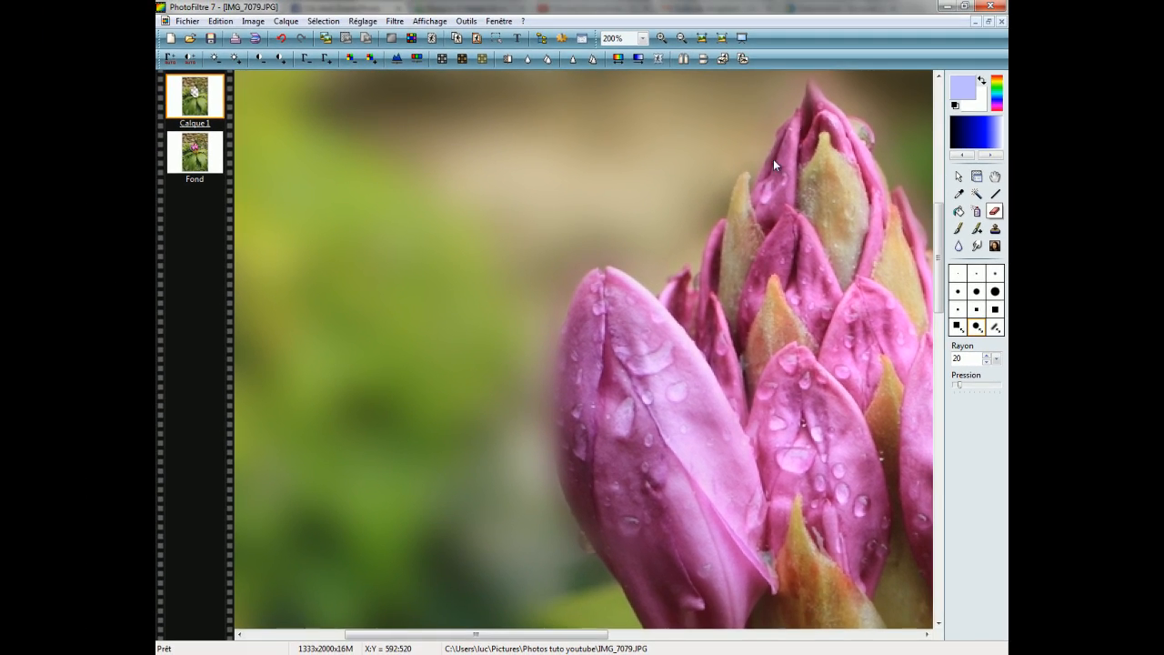
mouse_move(573, 302)
left_mouse_down()
mouse_move(551, 452)
mouse_move(572, 321)
left_mouse_up()
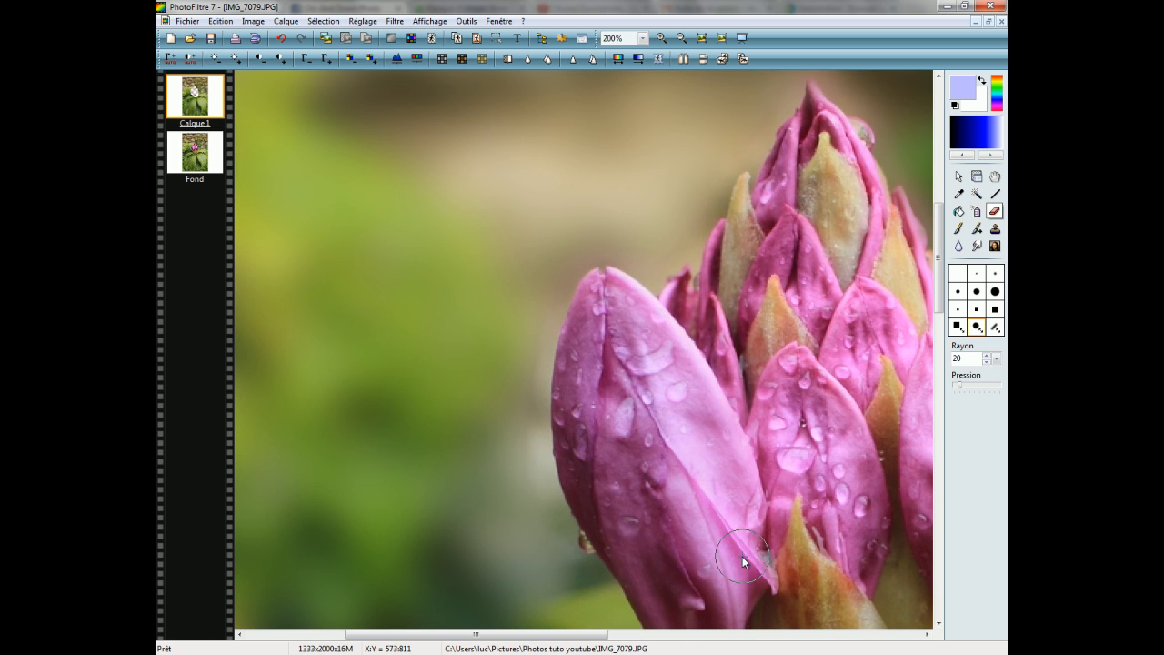
Erase the remaining blur along the outer edges of the bud's dark pink right-hand petals, up to the upper petal's tip
left_click_drag(813, 572, 643, 322)
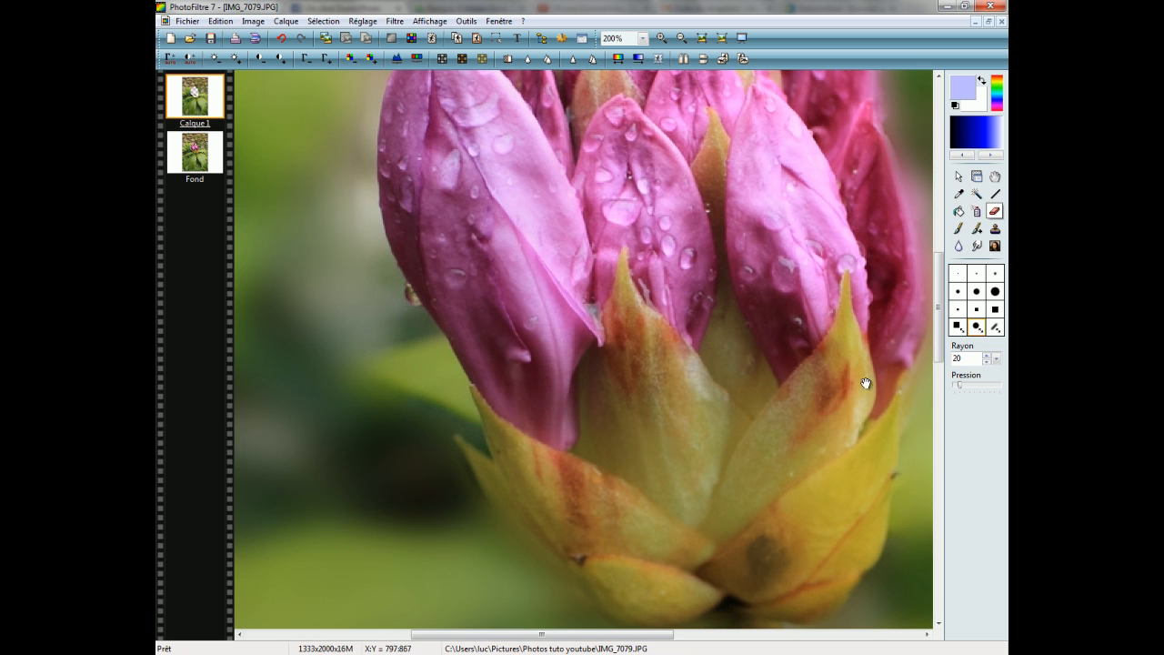
left_click_drag(810, 457, 666, 571)
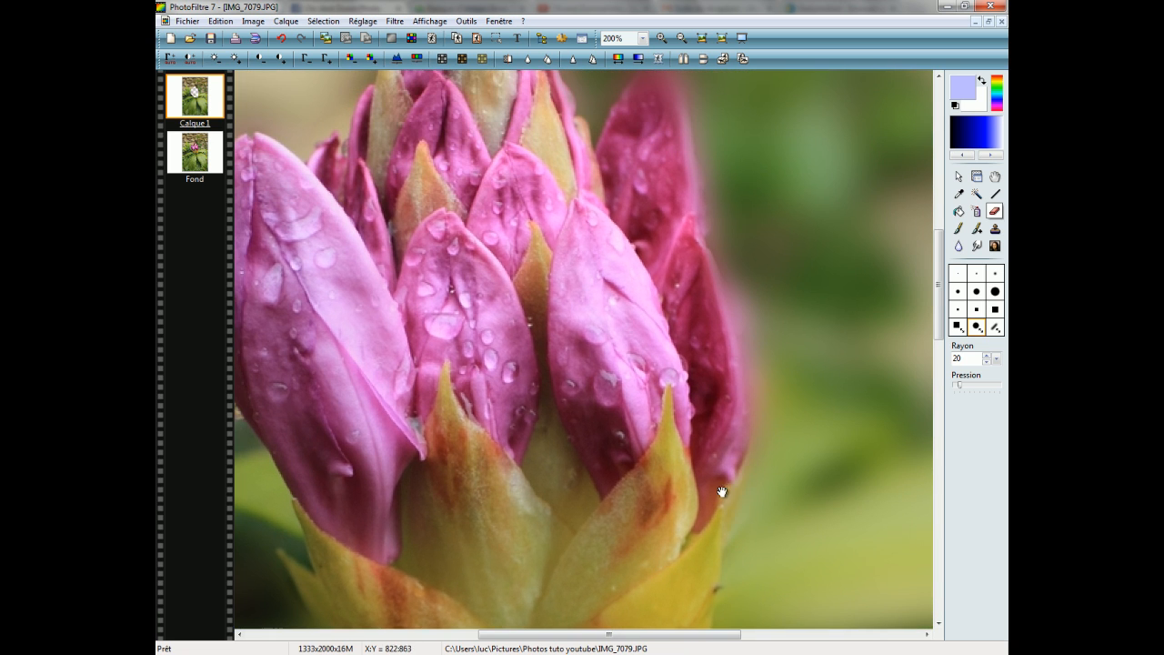
mouse_move(719, 496)
left_mouse_down()
mouse_move(747, 405)
mouse_move(733, 473)
mouse_move(740, 411)
mouse_move(721, 334)
mouse_move(730, 345)
mouse_move(694, 262)
mouse_move(688, 174)
left_mouse_up()
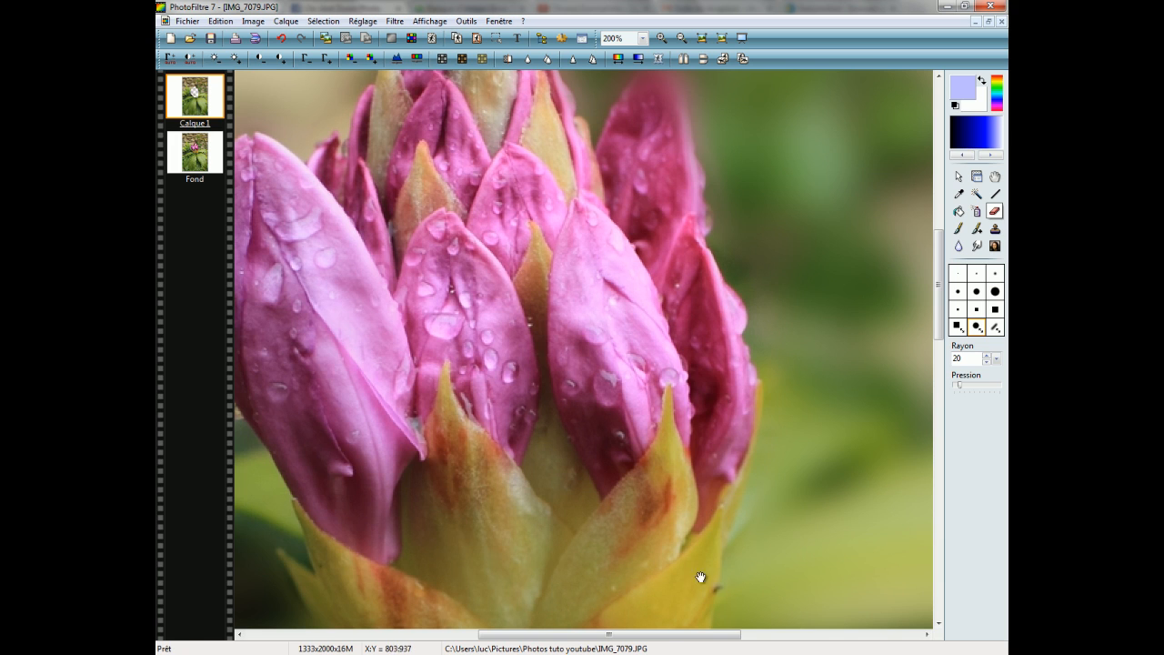
left_click_drag(690, 191, 702, 139)
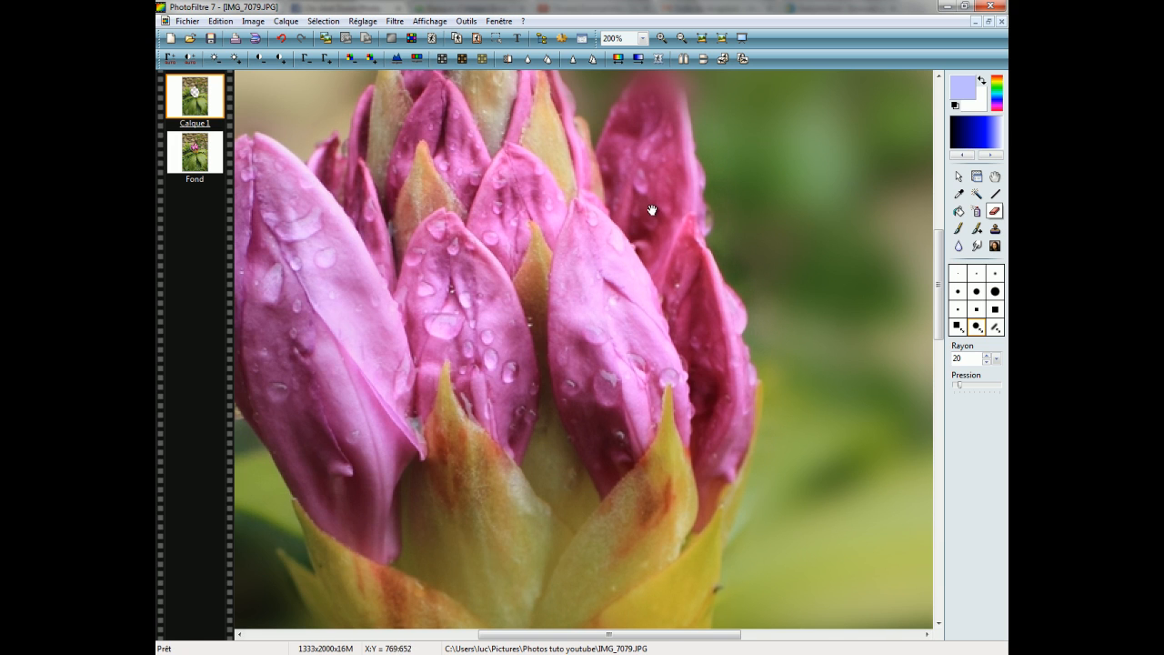
scroll(651, 210, "up", 3)
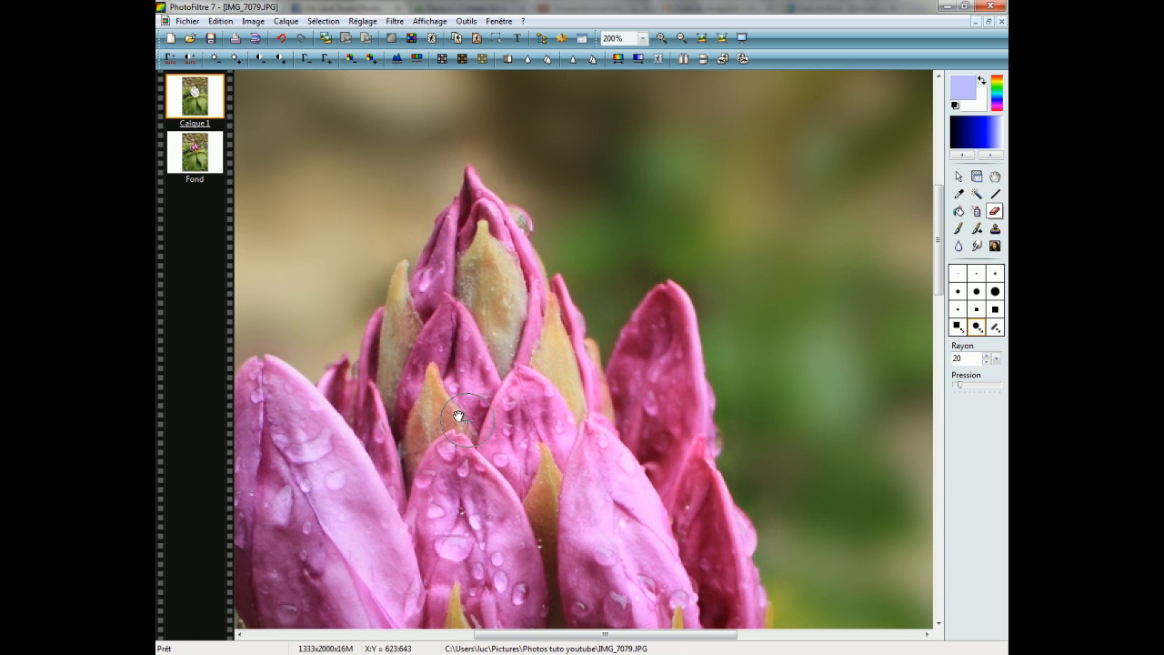
Set the eraser radius to 50 and lightly erase the blur over the stem and inner ends of the leaves below the bud
scroll(509, 491, "down", 10)
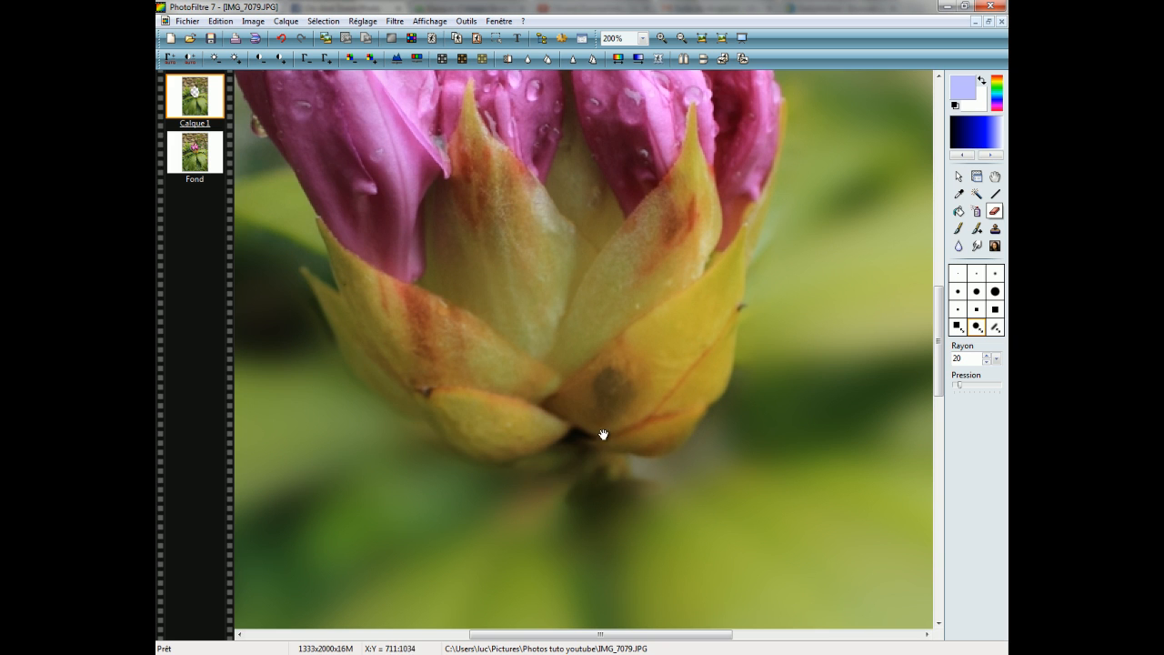
scroll(606, 355, "down", 3)
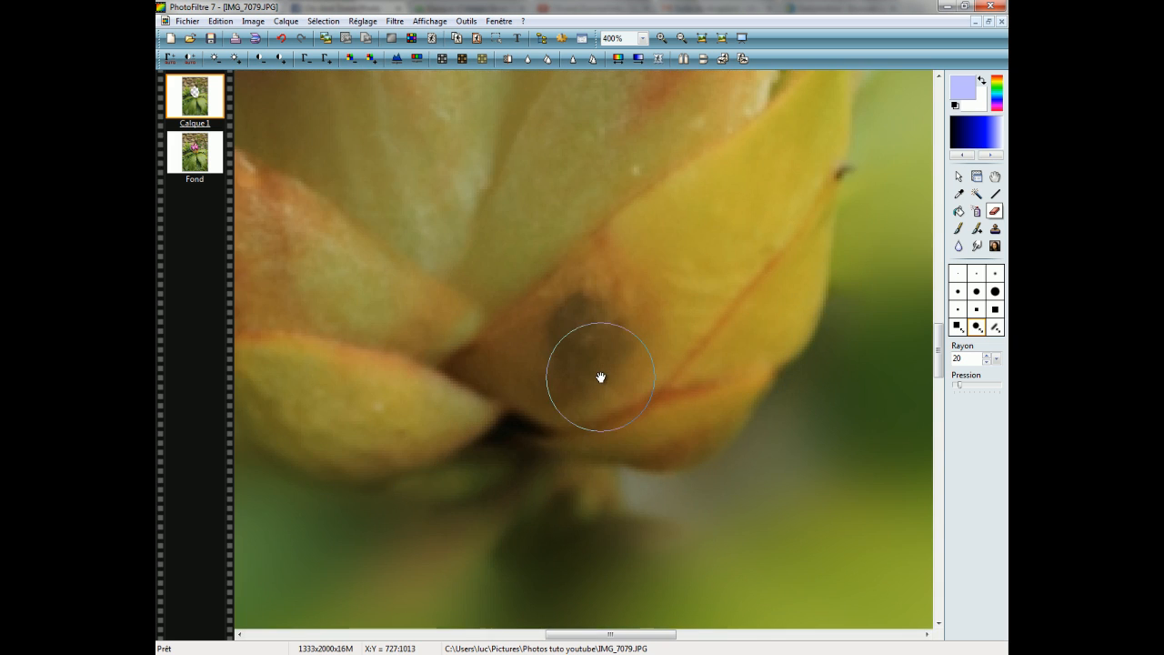
scroll(561, 330, "down", 1)
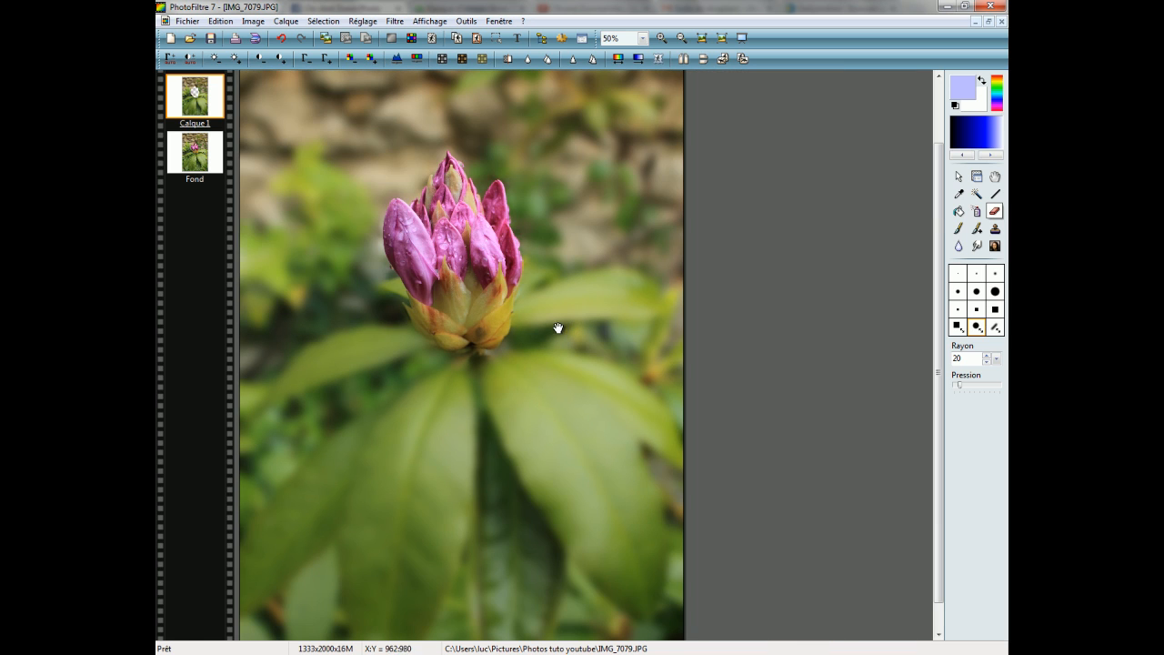
left_click_drag(522, 372, 631, 441)
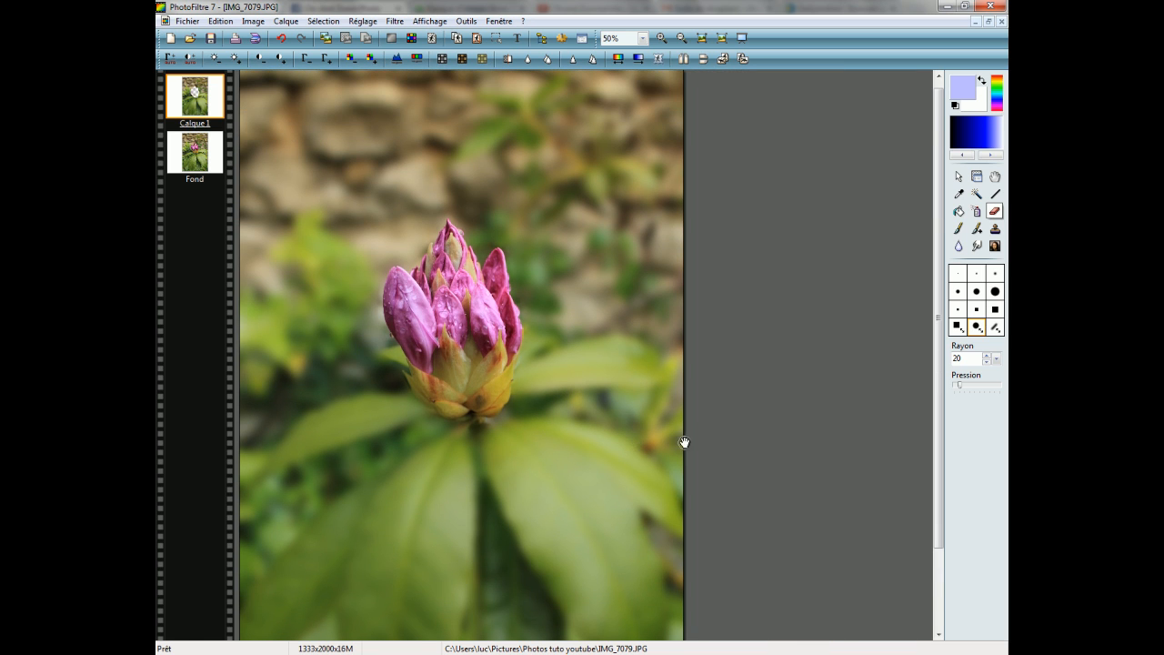
left_click(995, 358)
left_click(986, 472)
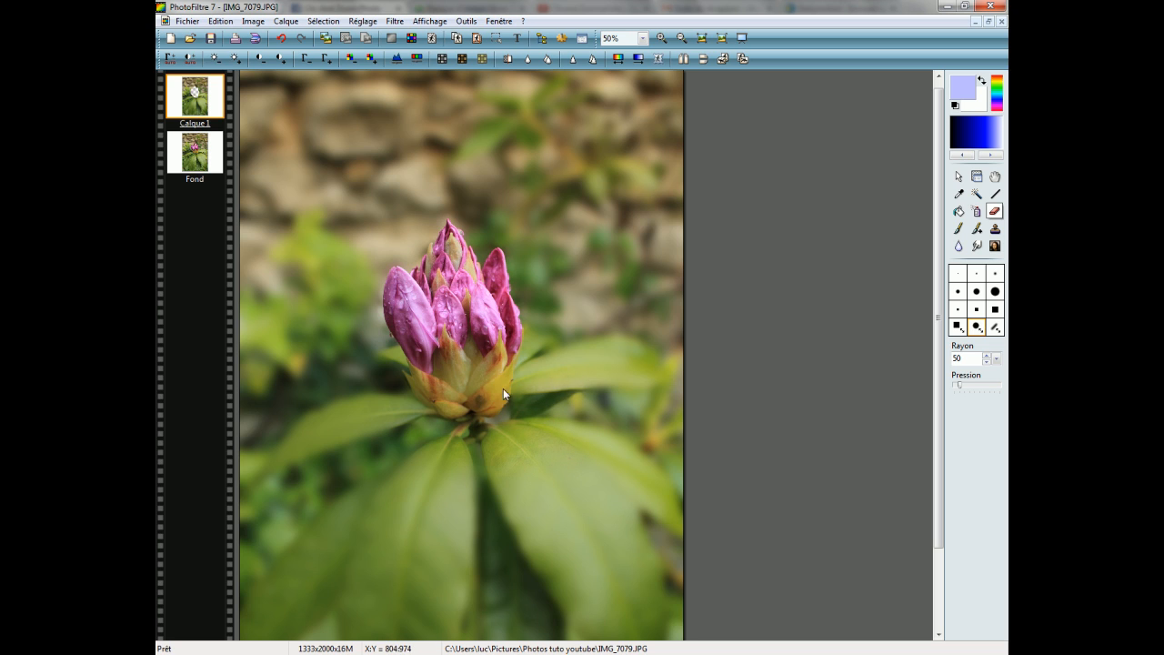
Check the photo at full size and as a whole, merge all layers into one, and switch to the Selection tool
left_click(721, 37)
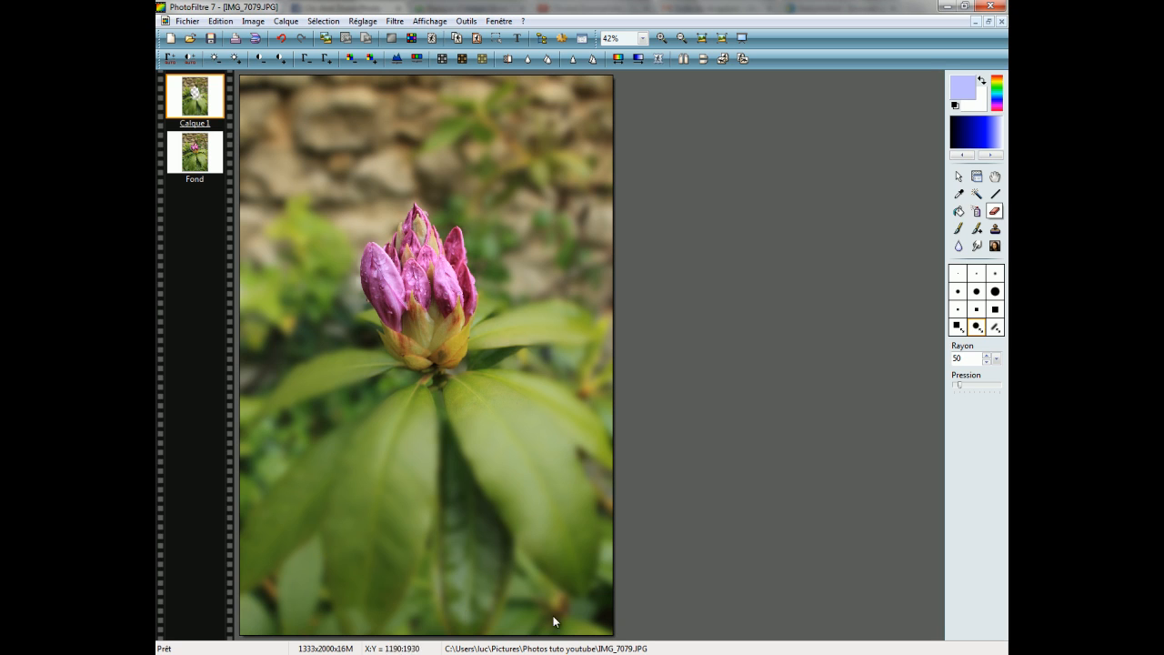
left_click(702, 40)
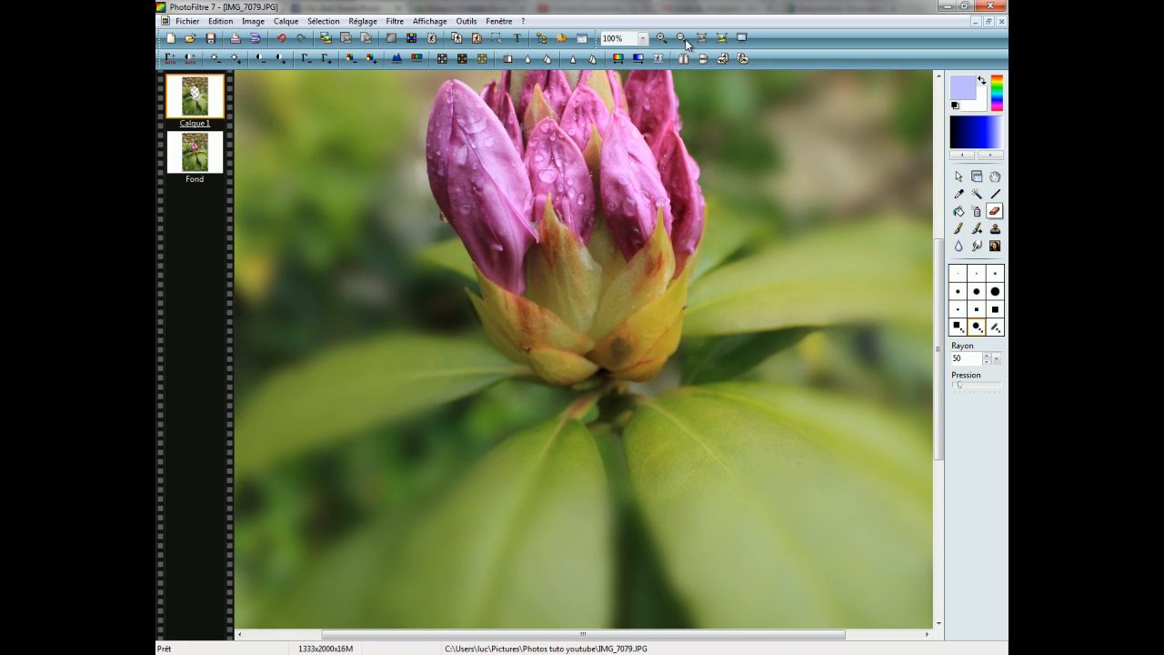
left_click(723, 38)
left_click(731, 575)
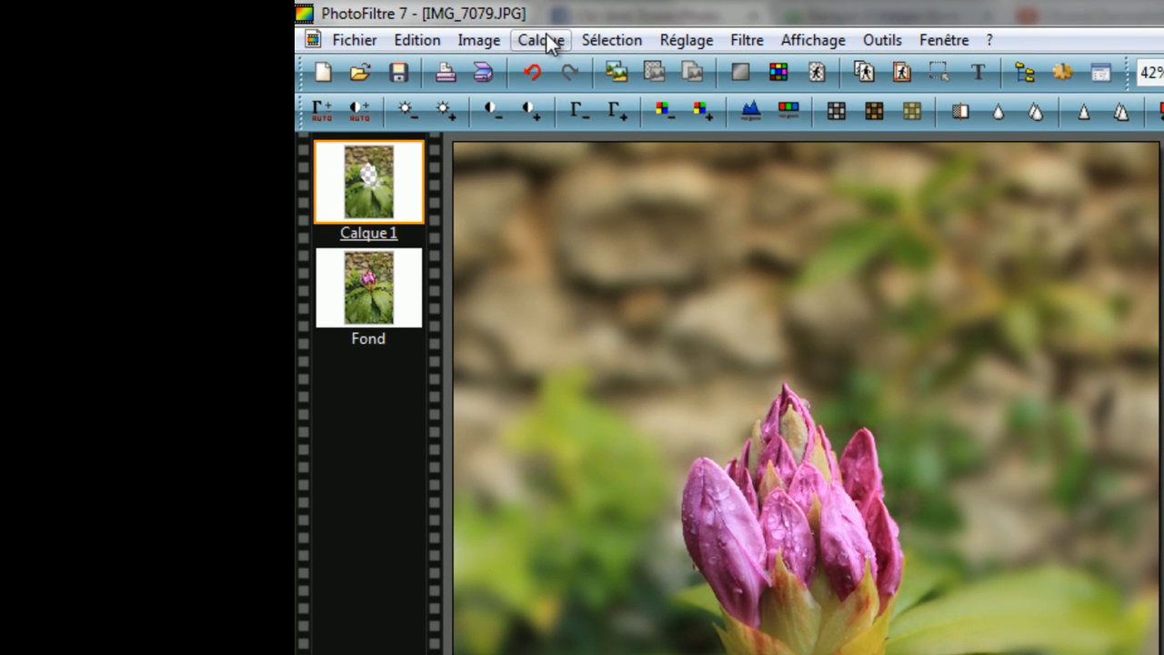
left_click(545, 41)
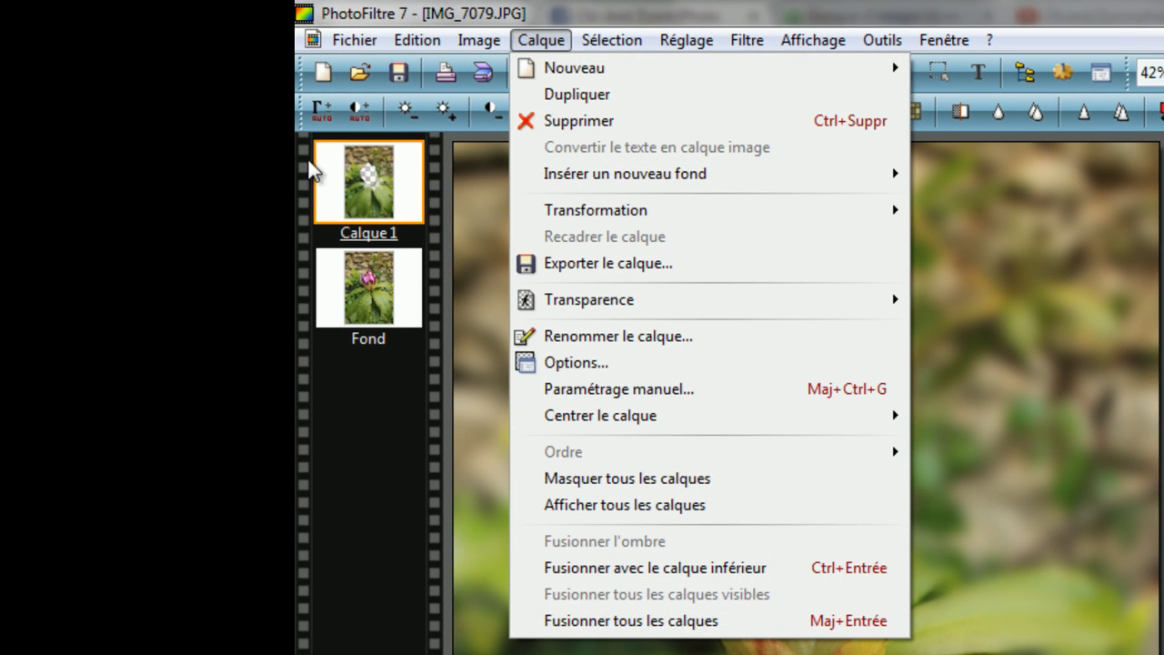
left_click(651, 621)
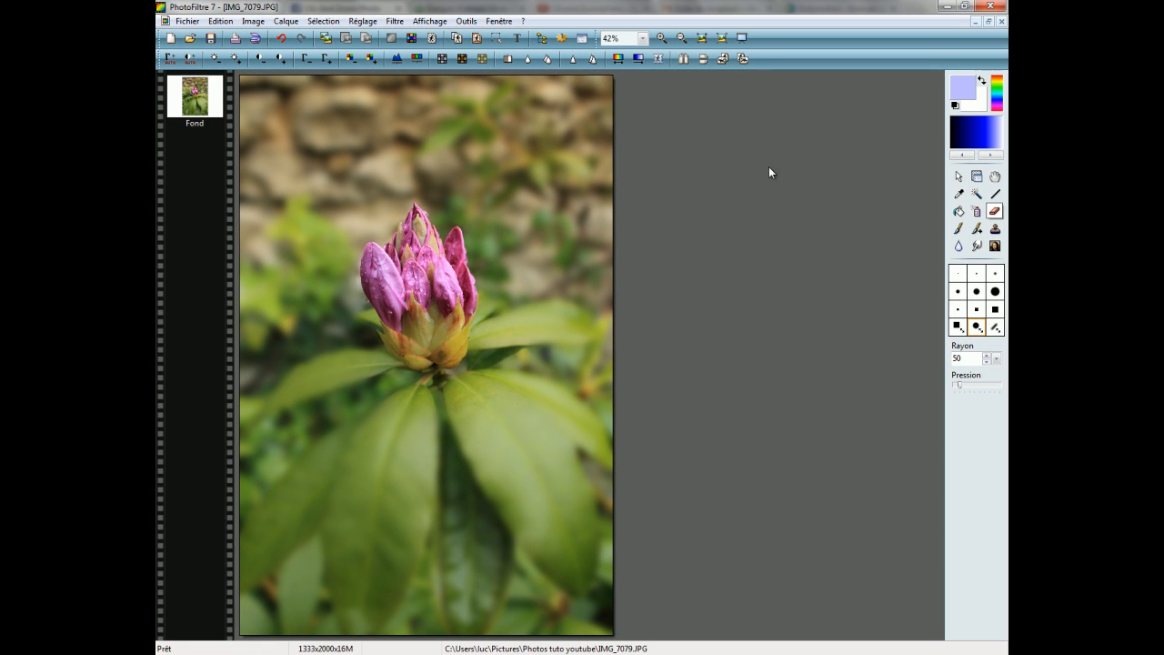
left_click(958, 176)
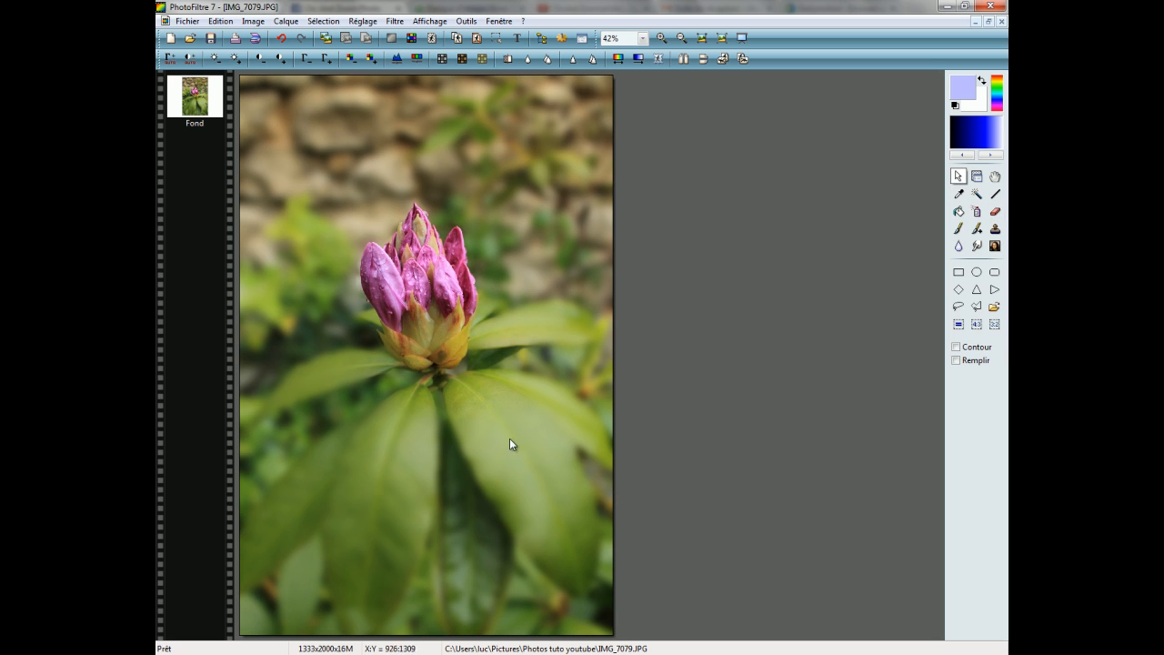